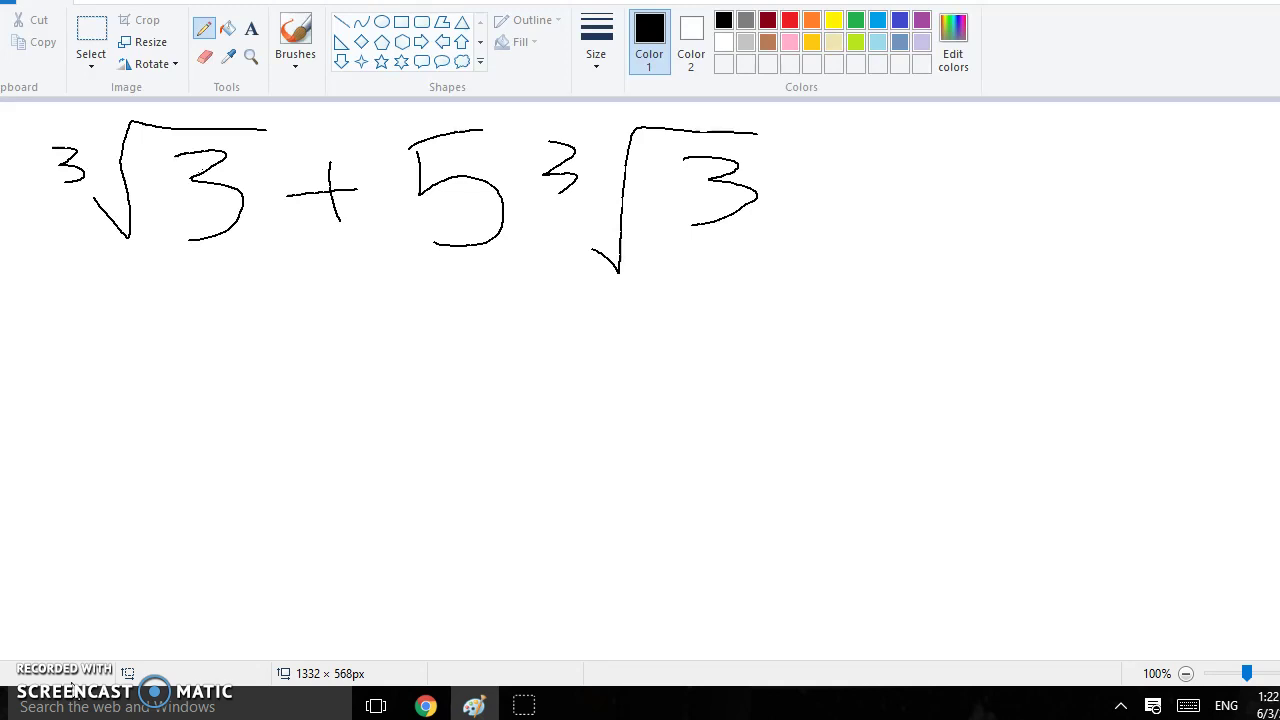
# Step: Hand-write the combined result 6∛3 below the expression ∛3 + 5∛3
pyautogui.moveTo(280, 380)
pyautogui.mouseDown()
pyautogui.moveTo(363, 483)
pyautogui.moveTo(266, 531)
pyautogui.mouseUp()
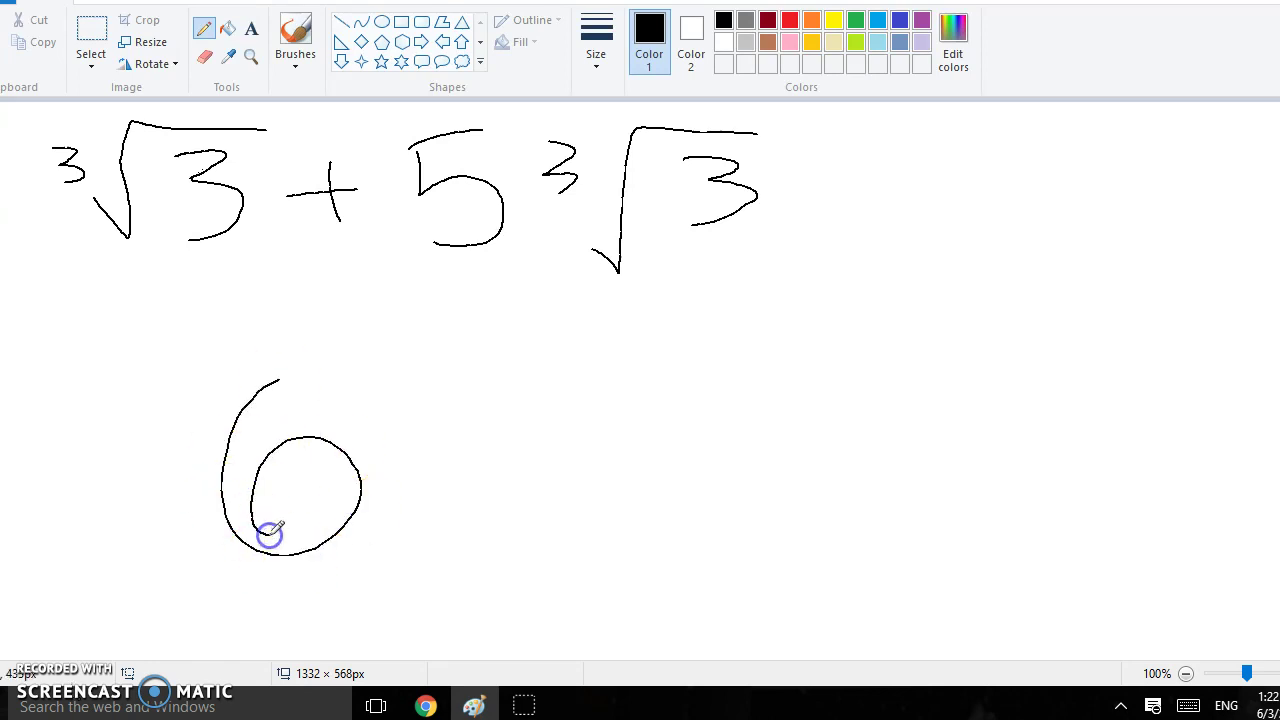
pyautogui.moveTo(385, 369); pyautogui.dragTo(428, 433)
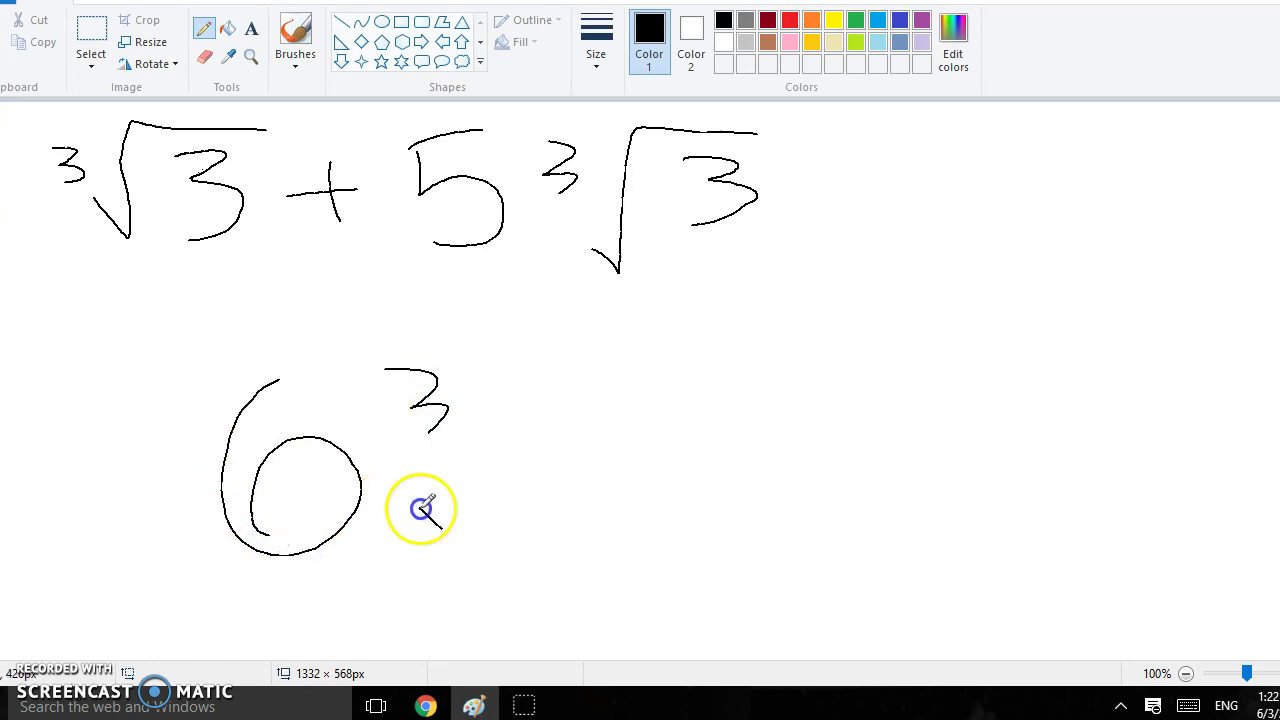
pyautogui.moveTo(420, 509)
pyautogui.mouseDown()
pyautogui.moveTo(632, 342)
pyautogui.moveTo(686, 339)
pyautogui.mouseUp()
pyautogui.moveTo(530, 390)
pyautogui.mouseDown()
pyautogui.moveTo(663, 457)
pyautogui.moveTo(561, 518)
pyautogui.mouseUp()
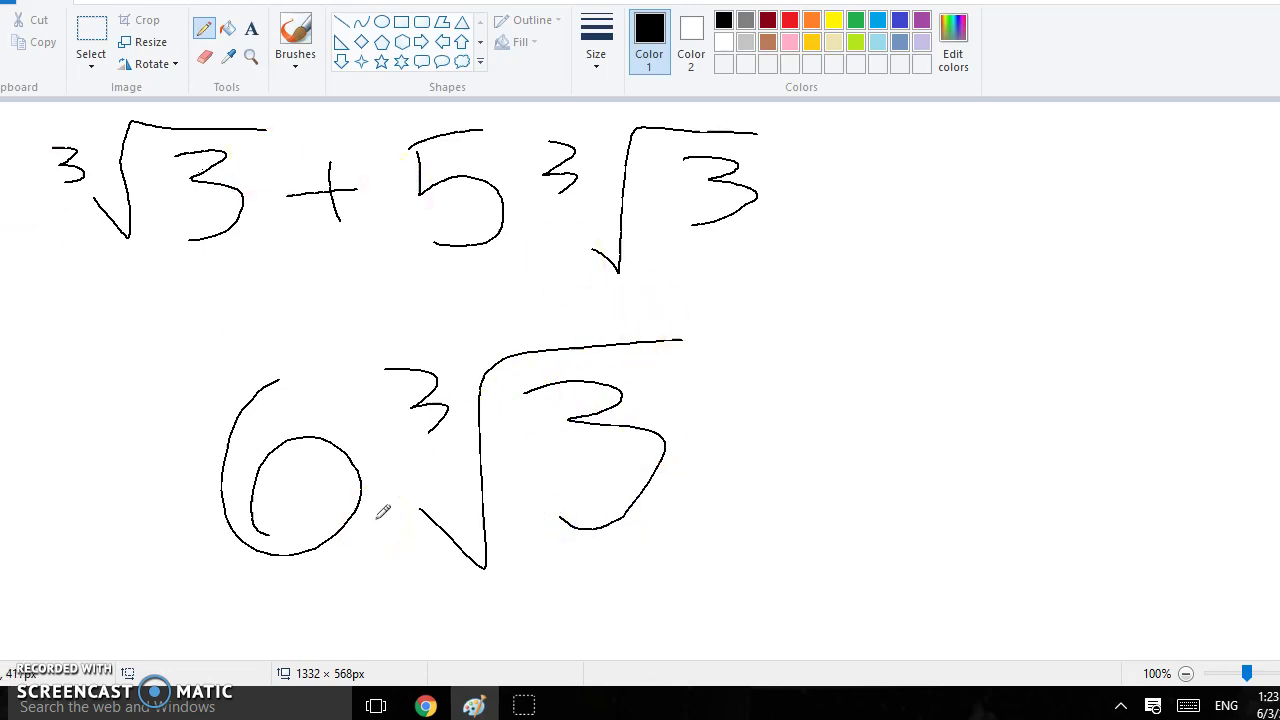
pyautogui.click(34, 700)
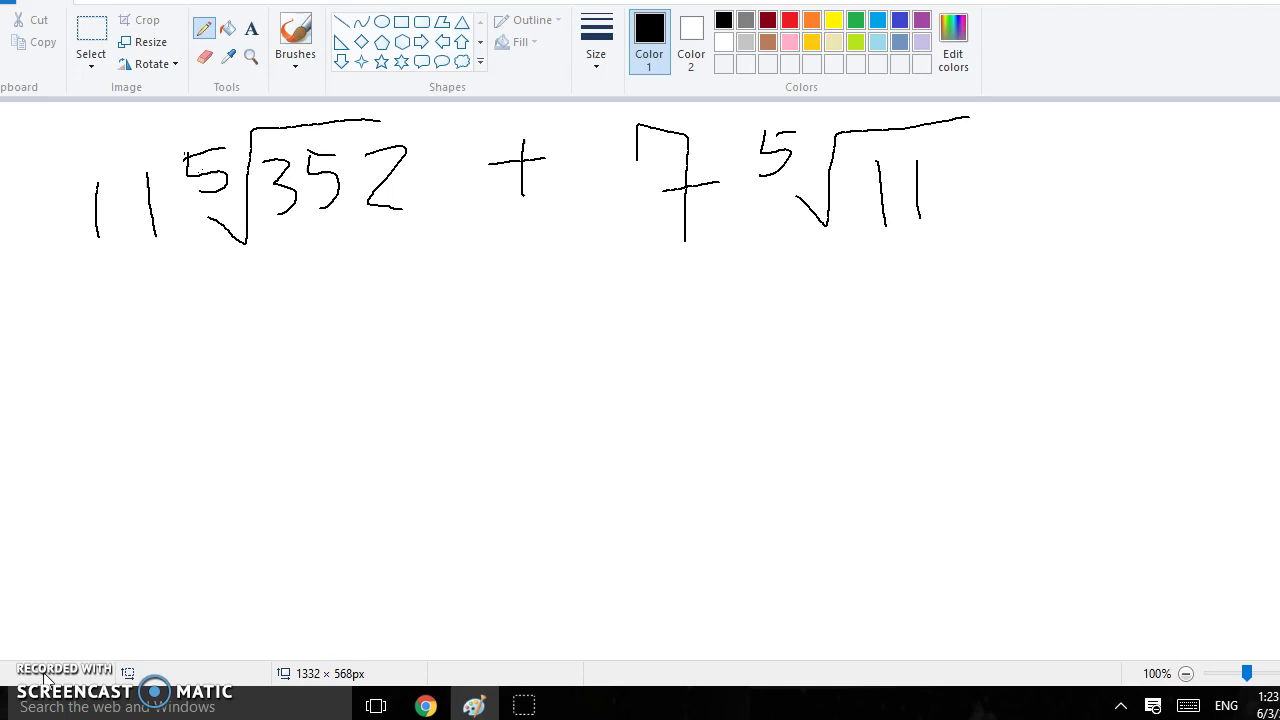
# Step: Draw a factor tree under ⁵√352 splitting it into ⁵√32 and ⁵√11
pyautogui.moveTo(296, 254); pyautogui.dragTo(266, 370)
pyautogui.moveTo(370, 242); pyautogui.dragTo(444, 346)
pyautogui.moveTo(394, 392); pyautogui.dragTo(393, 424)
pyautogui.moveTo(395, 392); pyautogui.dragTo(422, 386)
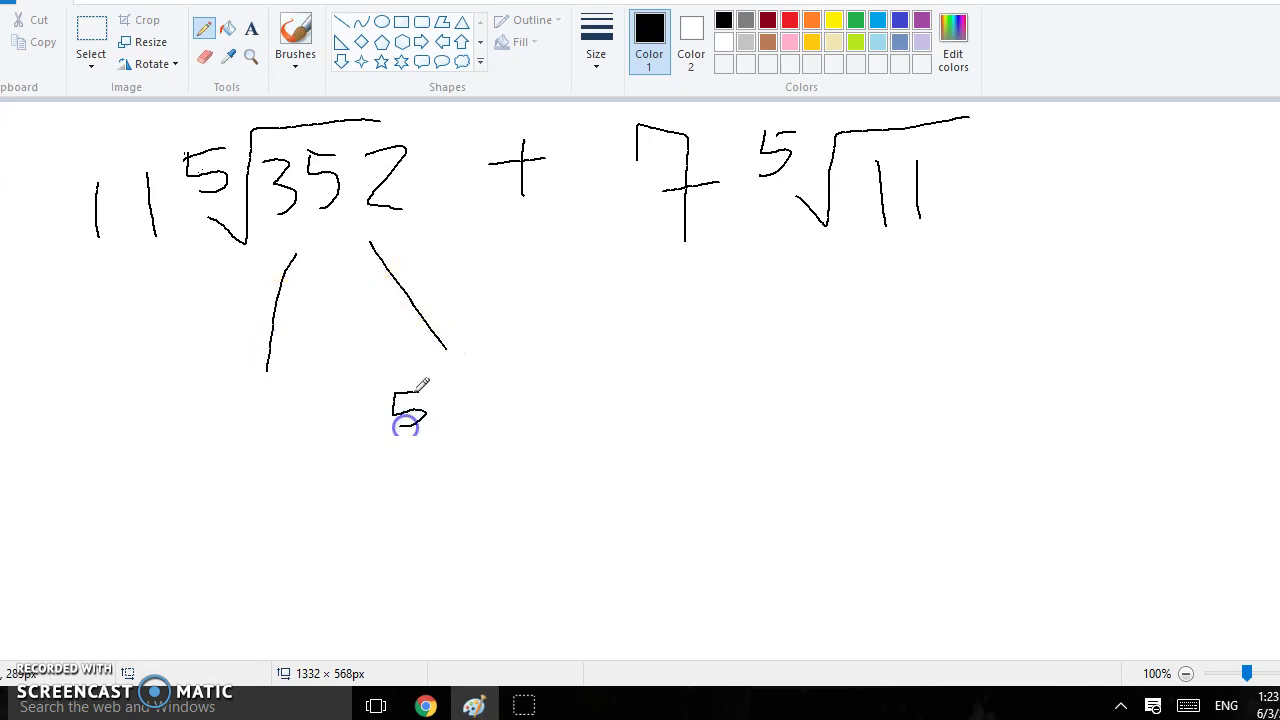
pyautogui.moveTo(445, 447)
pyautogui.mouseDown()
pyautogui.moveTo(486, 474)
pyautogui.moveTo(543, 348)
pyautogui.mouseUp()
pyautogui.moveTo(508, 390); pyautogui.dragTo(522, 436)
pyautogui.moveTo(549, 388); pyautogui.dragTo(560, 421)
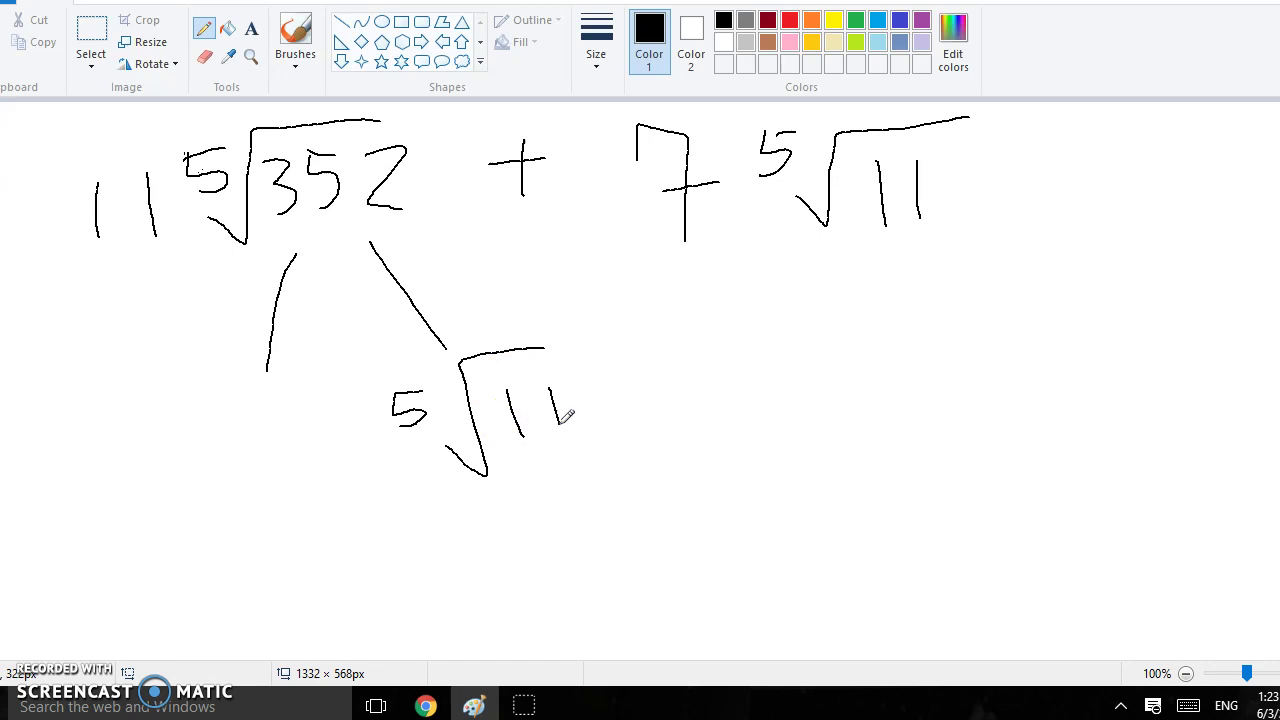
pyautogui.moveTo(146, 395)
pyautogui.mouseDown()
pyautogui.moveTo(177, 425)
pyautogui.moveTo(158, 438)
pyautogui.mouseUp()
pyautogui.moveTo(160, 392); pyautogui.dragTo(185, 387)
pyautogui.moveTo(184, 462)
pyautogui.mouseDown()
pyautogui.moveTo(211, 425)
pyautogui.moveTo(320, 363)
pyautogui.mouseUp()
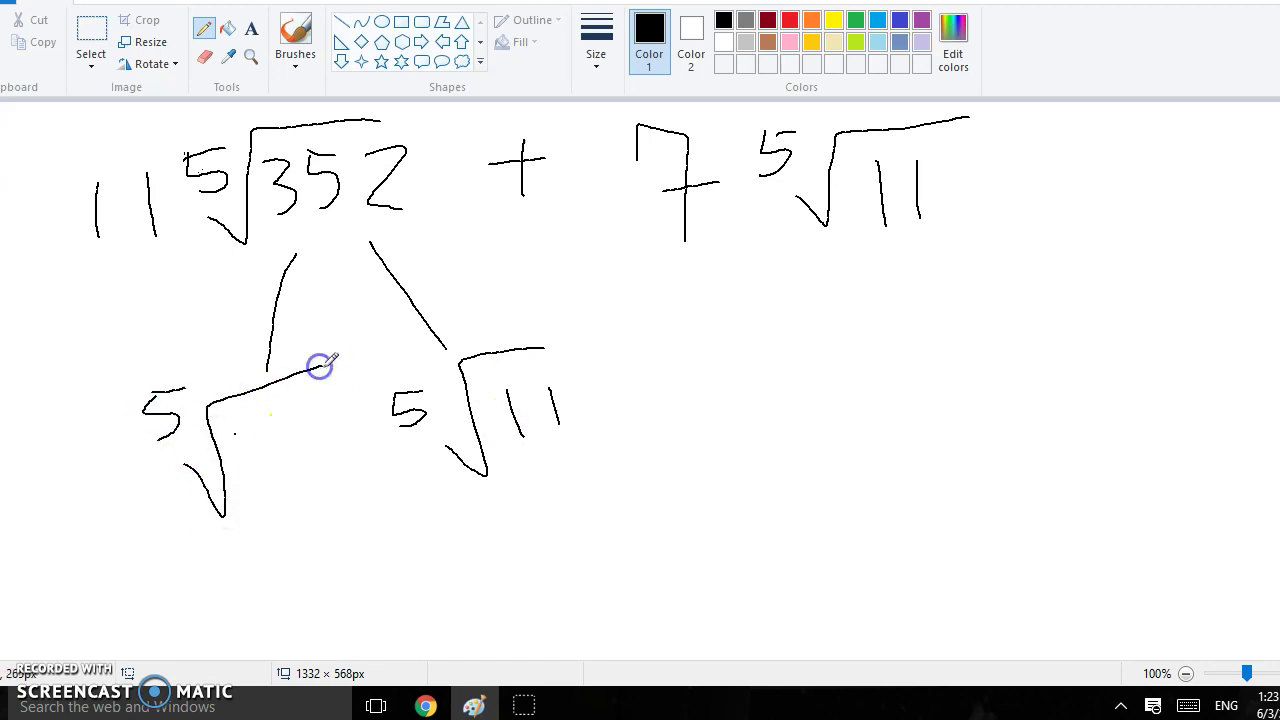
pyautogui.moveTo(236, 430)
pyautogui.mouseDown()
pyautogui.moveTo(283, 457)
pyautogui.moveTo(270, 462)
pyautogui.mouseUp()
pyautogui.moveTo(313, 406)
pyautogui.mouseDown()
pyautogui.moveTo(323, 434)
pyautogui.moveTo(360, 427)
pyautogui.mouseUp()
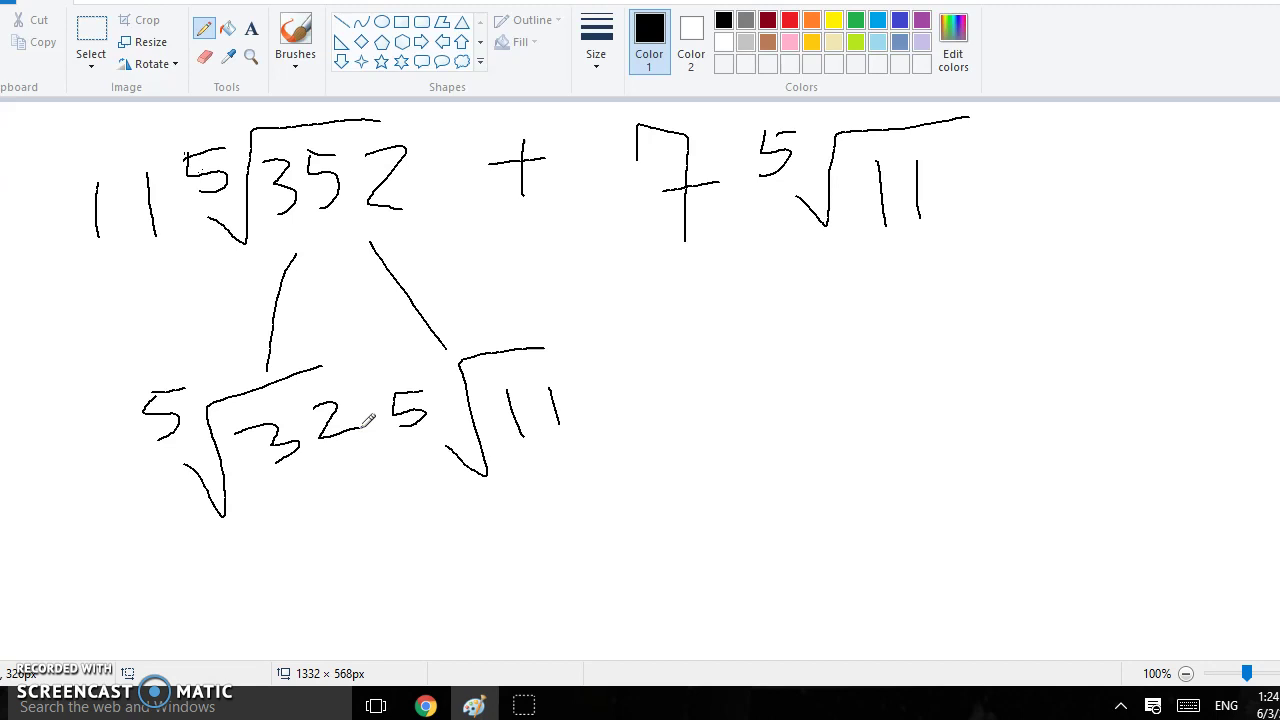
# Step: Write 2 as the fifth root of 32, giving 22⁵√11
pyautogui.moveTo(286, 556)
pyautogui.mouseDown()
pyautogui.moveTo(363, 571)
pyautogui.moveTo(399, 558)
pyautogui.mouseUp()
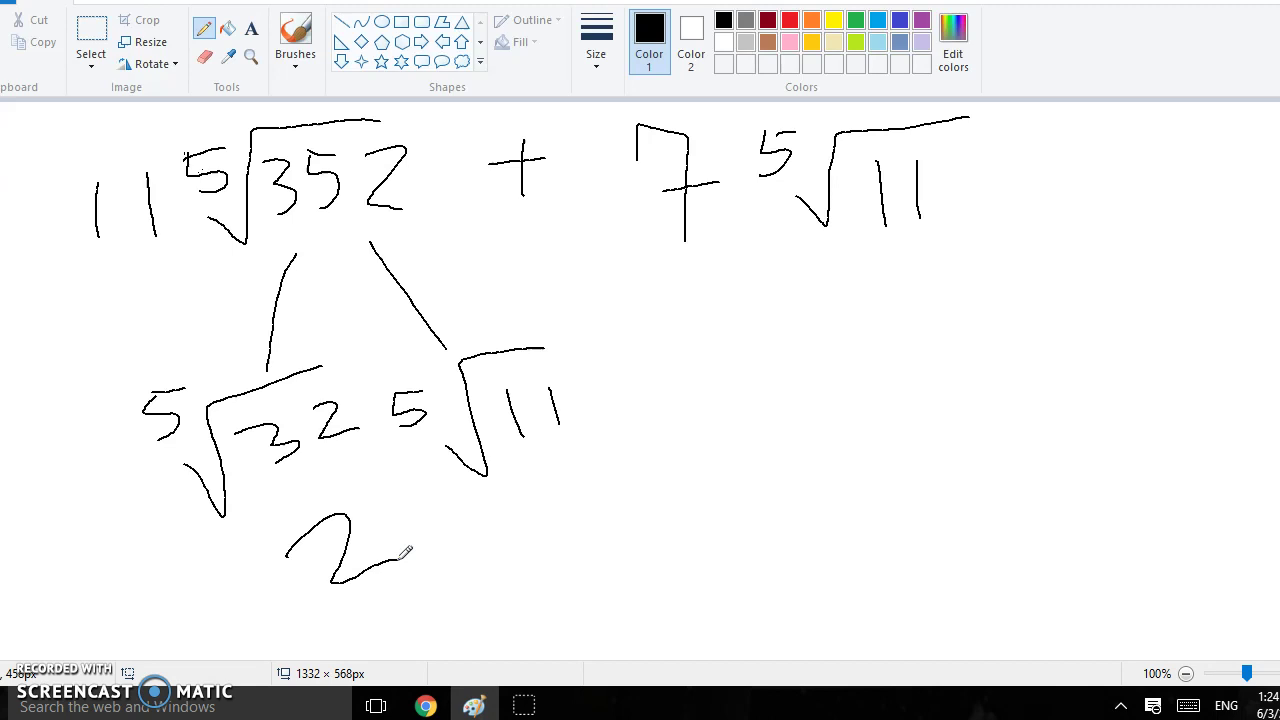
pyautogui.moveTo(582, 517); pyautogui.dragTo(658, 552)
pyautogui.moveTo(667, 496); pyautogui.dragTo(727, 537)
pyautogui.moveTo(737, 474)
pyautogui.mouseDown()
pyautogui.moveTo(766, 492)
pyautogui.moveTo(740, 505)
pyautogui.mouseUp()
pyautogui.moveTo(741, 466); pyautogui.dragTo(770, 464)
pyautogui.moveTo(735, 515)
pyautogui.mouseDown()
pyautogui.moveTo(766, 543)
pyautogui.moveTo(863, 437)
pyautogui.mouseUp()
pyautogui.moveTo(816, 480); pyautogui.dragTo(826, 540)
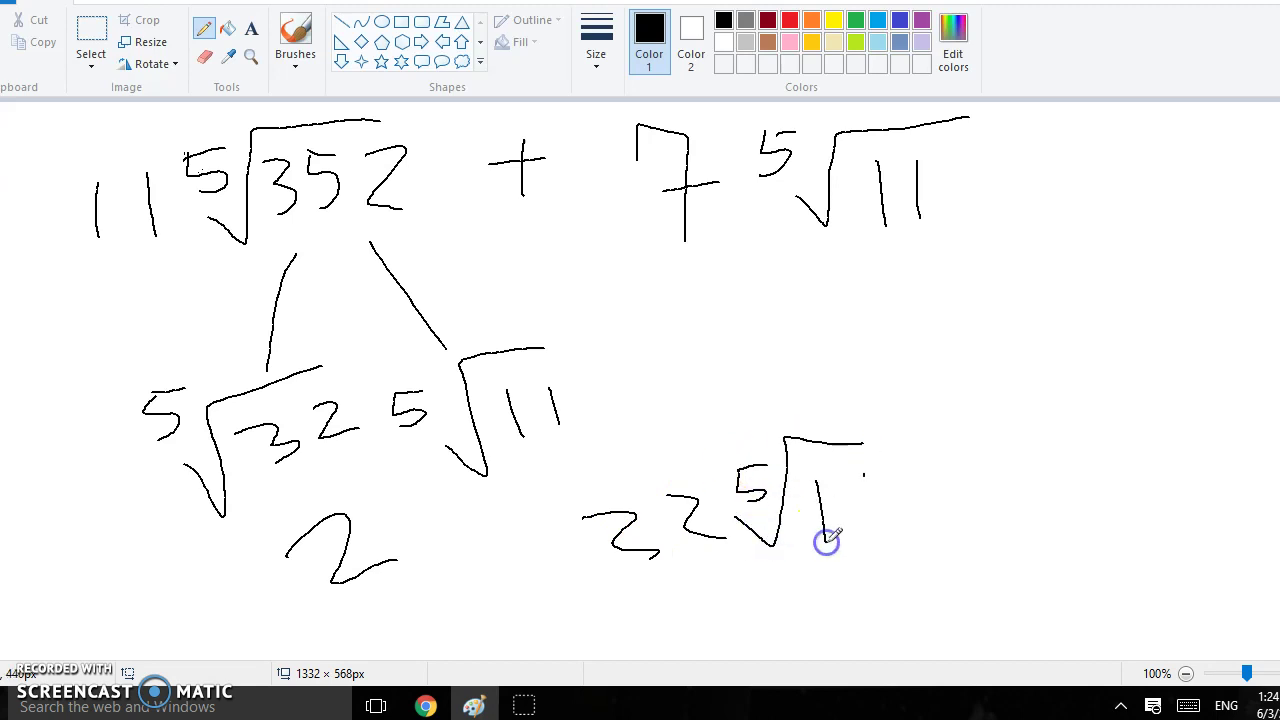
pyautogui.moveTo(864, 476); pyautogui.dragTo(876, 562)
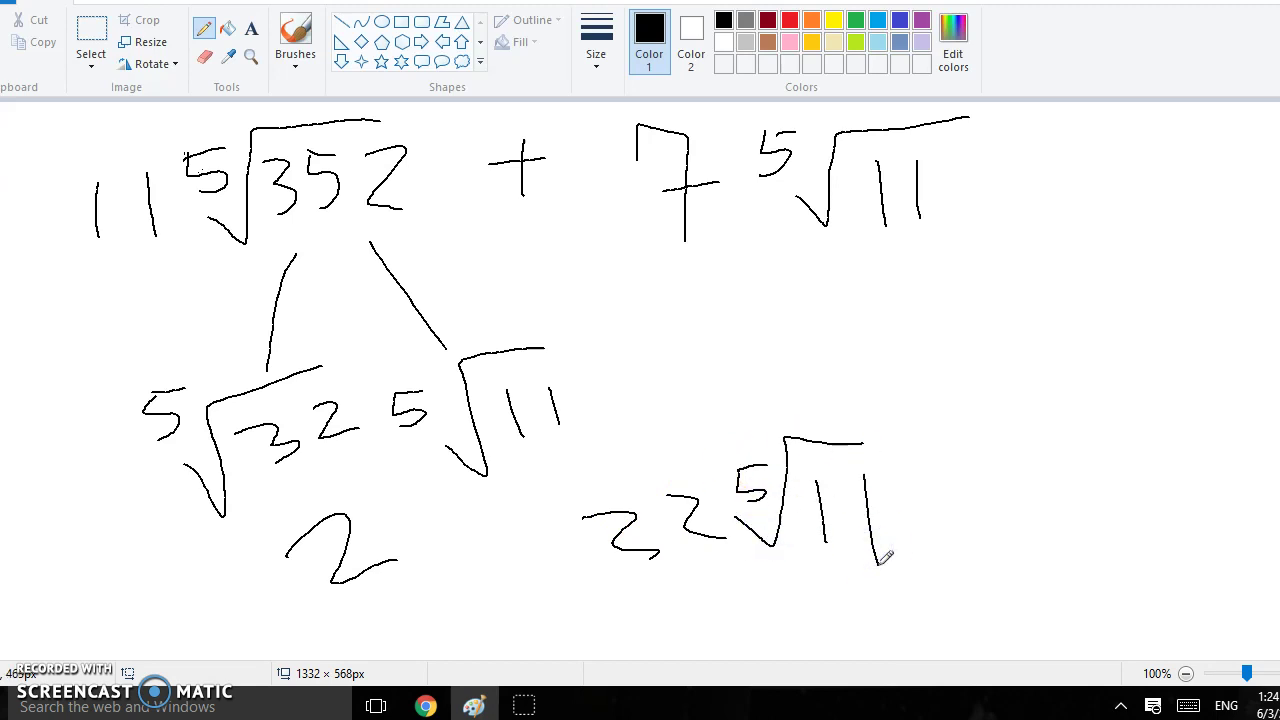
# Step: Add the 7⁵√11 term to get + 29⁵√11, and underline the result
pyautogui.moveTo(714, 276); pyautogui.dragTo(714, 374)
pyautogui.moveTo(686, 335); pyautogui.dragTo(770, 322)
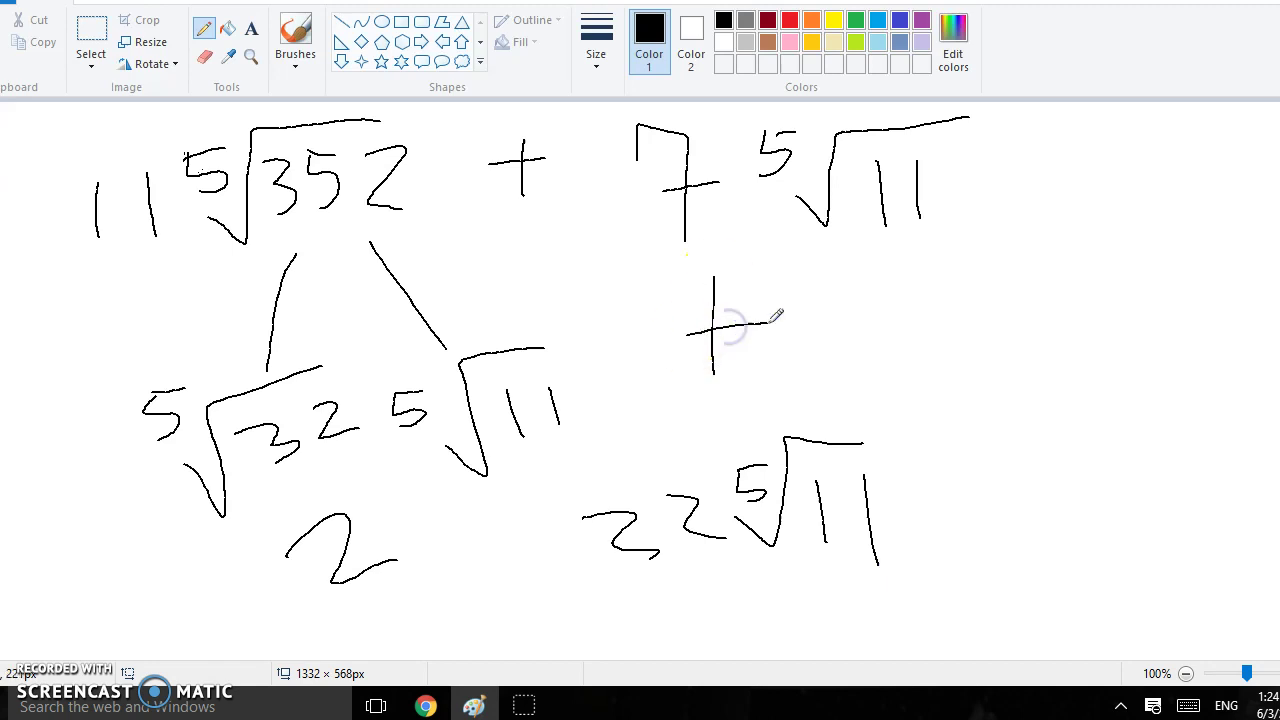
pyautogui.moveTo(910, 315); pyautogui.dragTo(960, 384)
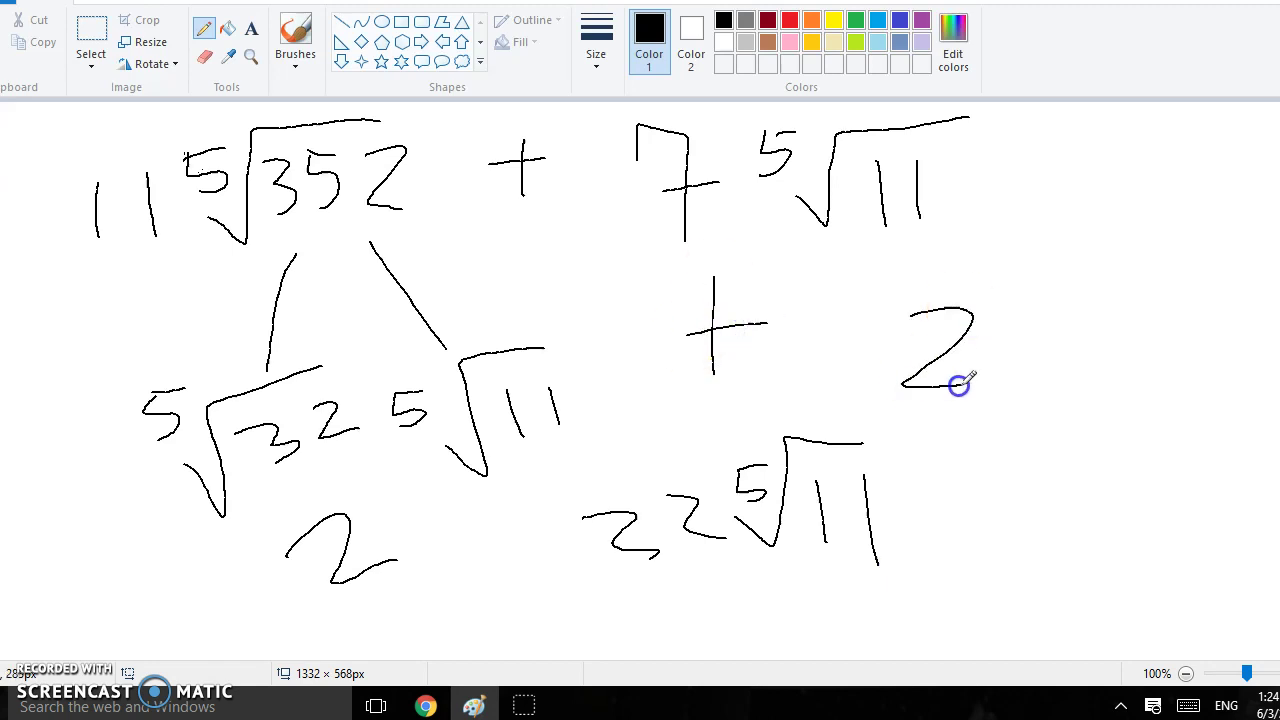
pyautogui.moveTo(1034, 300); pyautogui.dragTo(1041, 388)
pyautogui.moveTo(1084, 296)
pyautogui.mouseDown()
pyautogui.moveTo(1100, 326)
pyautogui.moveTo(1112, 295)
pyautogui.mouseUp()
pyautogui.moveTo(1092, 362)
pyautogui.mouseDown()
pyautogui.moveTo(1108, 391)
pyautogui.moveTo(1236, 274)
pyautogui.mouseUp()
pyautogui.moveTo(1192, 312); pyautogui.dragTo(1193, 350)
pyautogui.moveTo(1236, 300); pyautogui.dragTo(1245, 340)
pyautogui.moveTo(930, 447); pyautogui.dragTo(1196, 410)
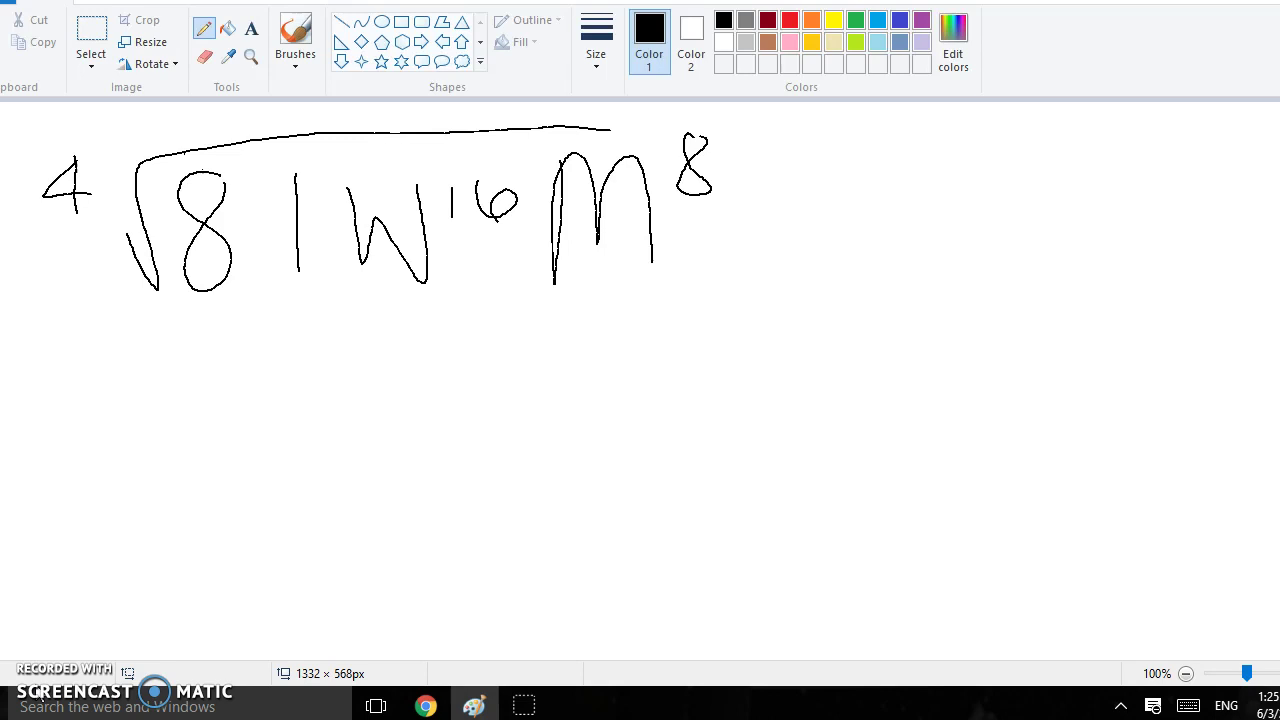
# Step: Write 3w⁴m² under ⁴√(81w¹⁶m⁸), marking fractions under exponents 16 and 8, and underline it
pyautogui.moveTo(199, 314)
pyautogui.mouseDown()
pyautogui.moveTo(244, 357)
pyautogui.moveTo(247, 415)
pyautogui.mouseUp()
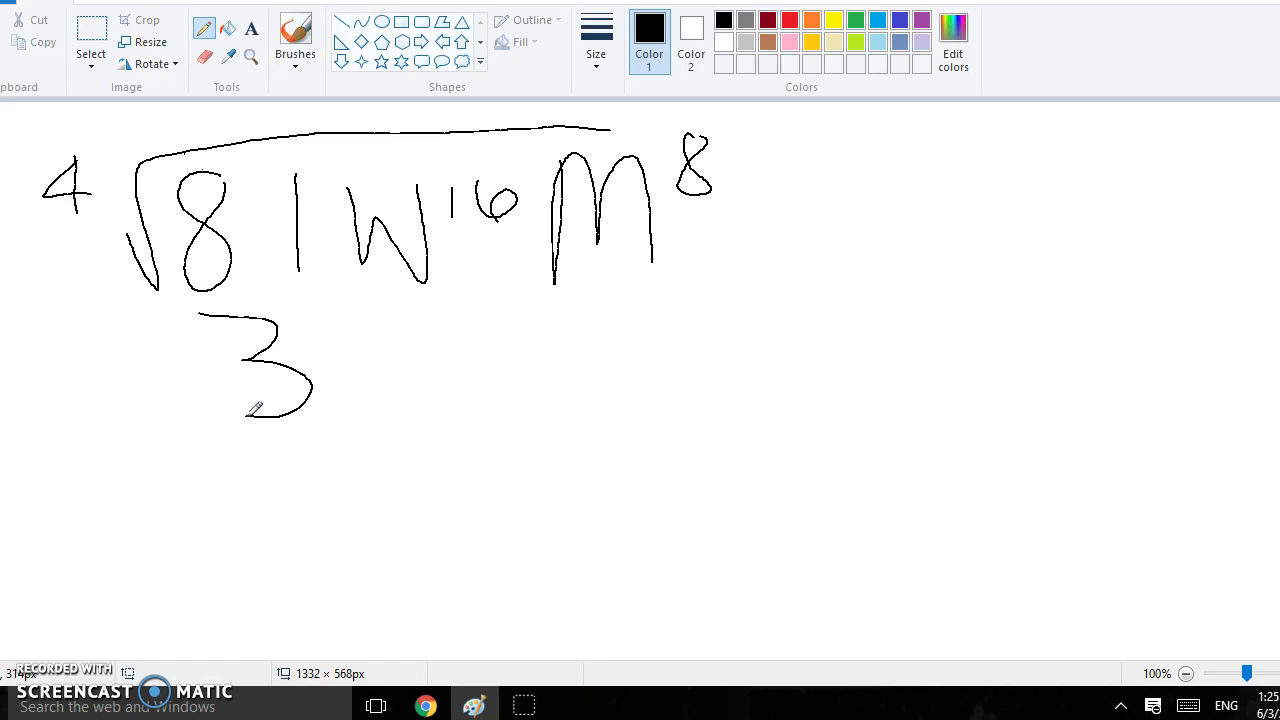
pyautogui.moveTo(444, 231); pyautogui.dragTo(519, 229)
pyautogui.moveTo(323, 326)
pyautogui.mouseDown()
pyautogui.moveTo(420, 391)
pyautogui.moveTo(421, 318)
pyautogui.mouseUp()
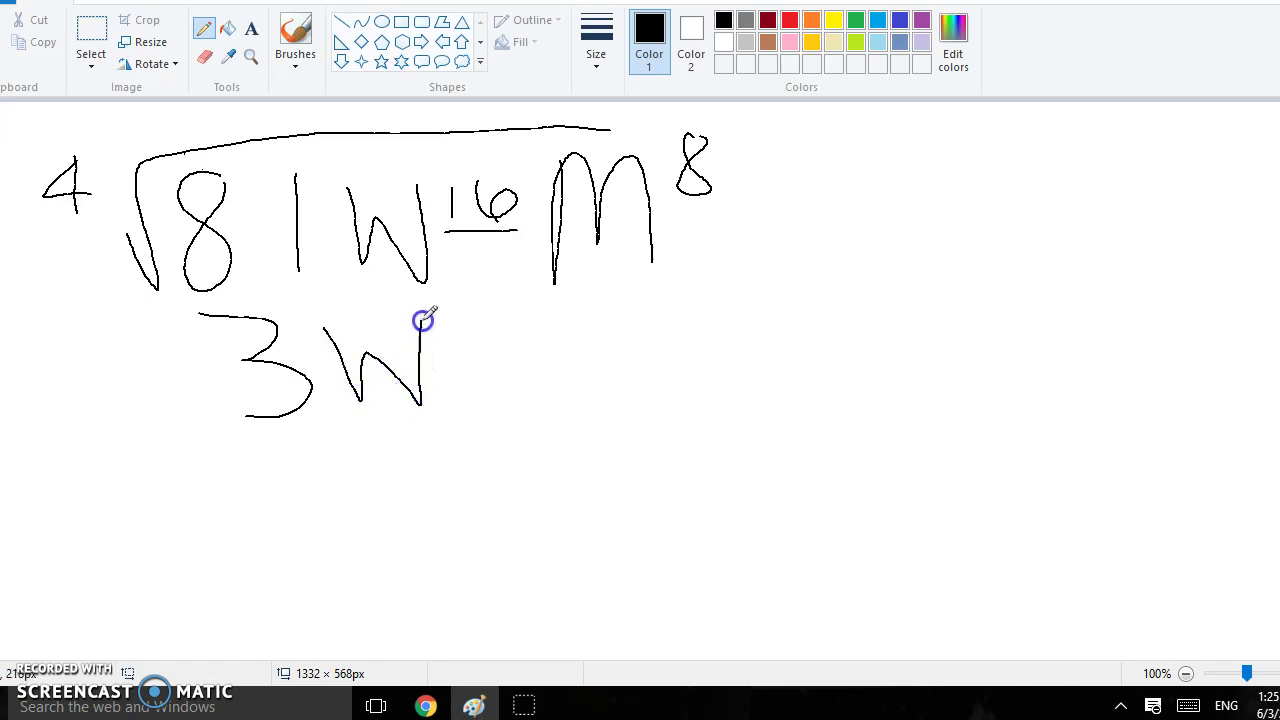
pyautogui.moveTo(482, 280)
pyautogui.mouseDown()
pyautogui.moveTo(466, 297)
pyautogui.moveTo(489, 306)
pyautogui.moveTo(477, 337)
pyautogui.mouseUp()
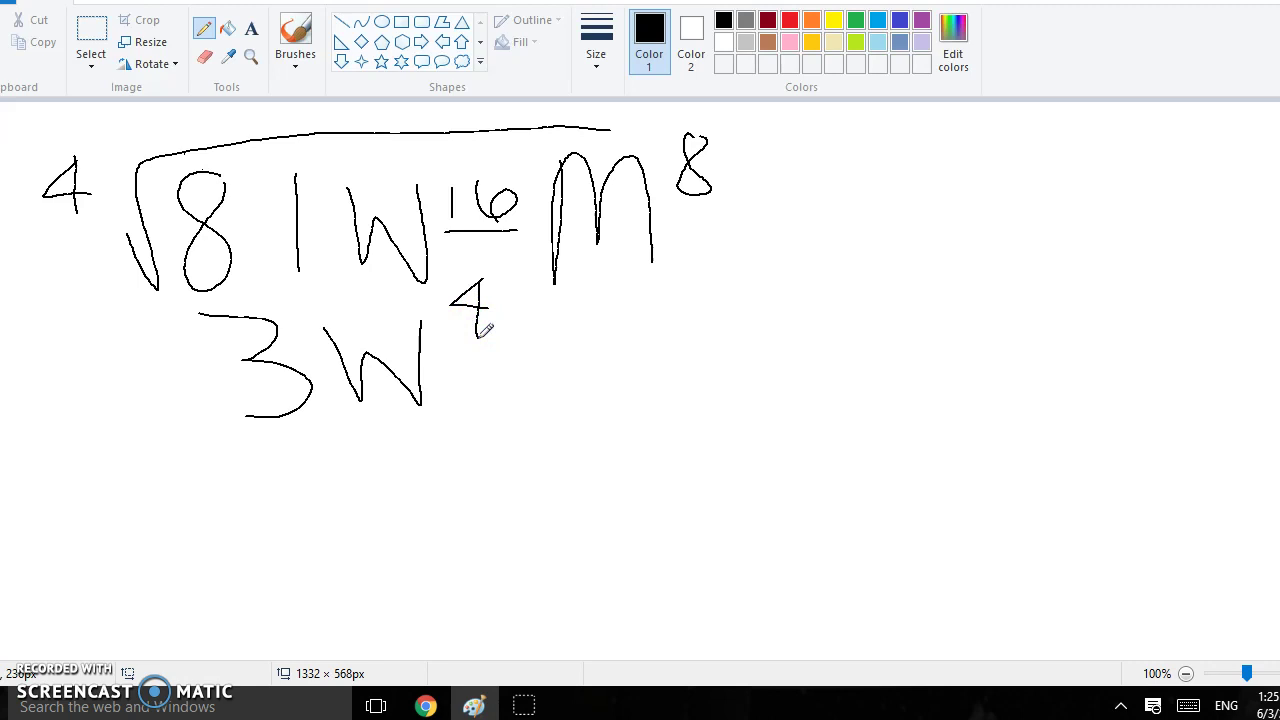
pyautogui.moveTo(682, 221); pyautogui.dragTo(765, 193)
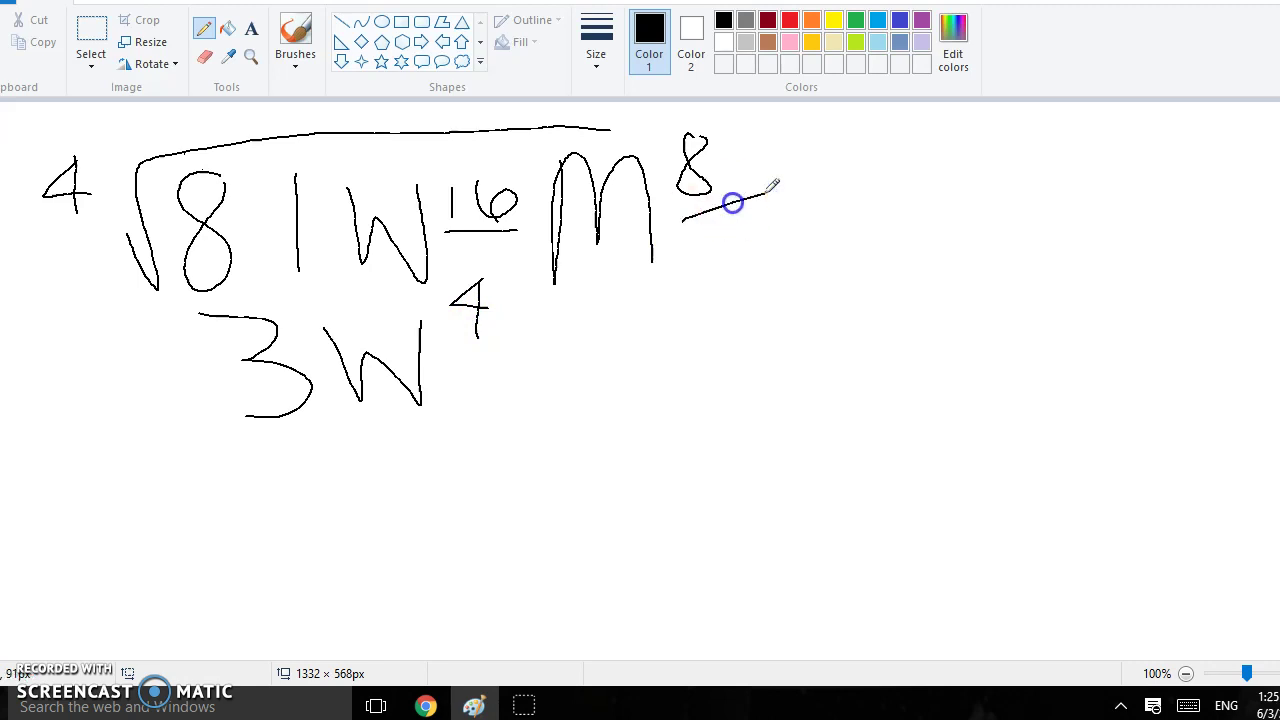
pyautogui.moveTo(510, 302)
pyautogui.mouseDown()
pyautogui.moveTo(523, 374)
pyautogui.moveTo(635, 336)
pyautogui.moveTo(644, 425)
pyautogui.mouseUp()
pyautogui.moveTo(655, 292); pyautogui.dragTo(720, 323)
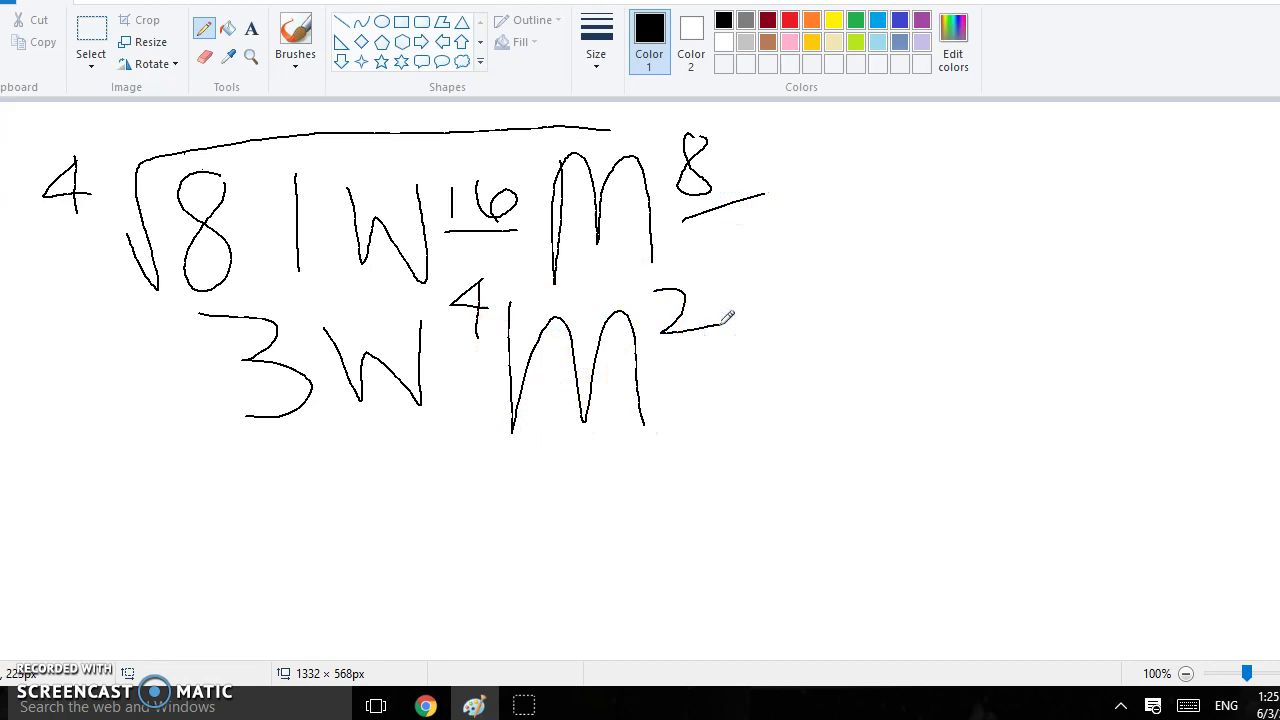
pyautogui.moveTo(196, 476)
pyautogui.mouseDown()
pyautogui.moveTo(634, 458)
pyautogui.moveTo(730, 471)
pyautogui.mouseUp()
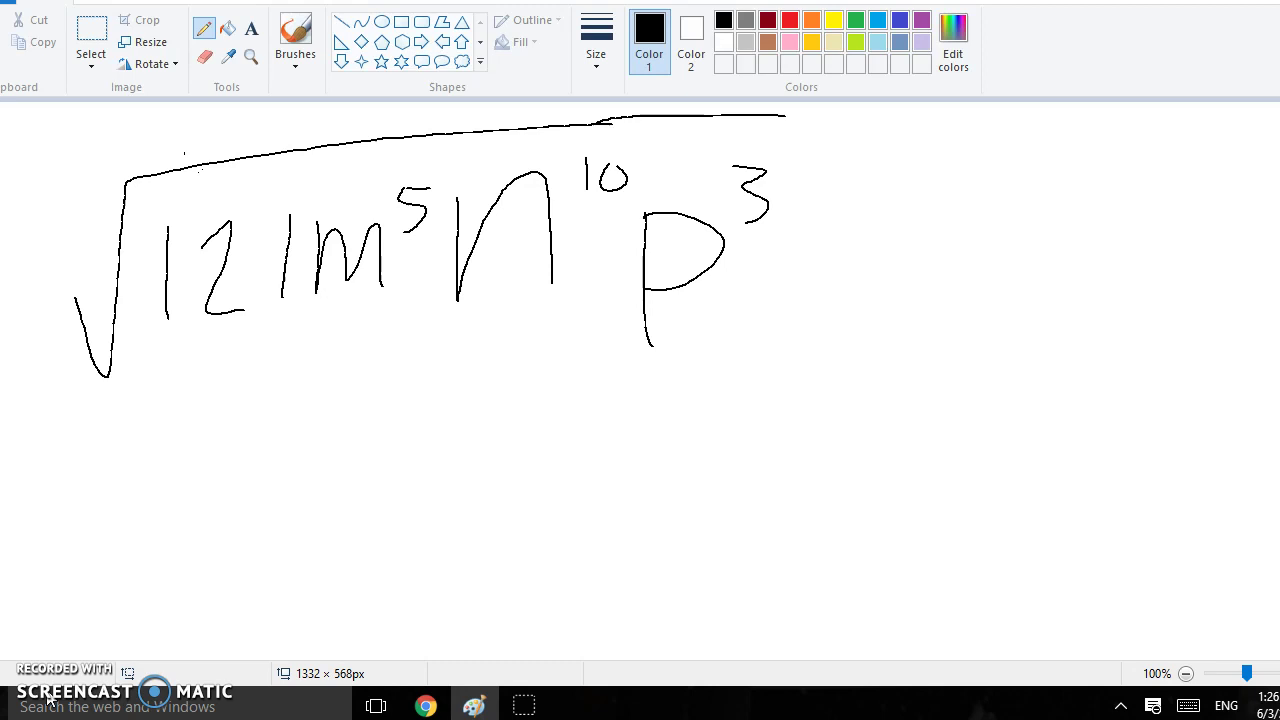
# Step: Write 11m²n⁵ as the first part of the simplified square root
pyautogui.moveTo(189, 408); pyautogui.dragTo(200, 480)
pyautogui.moveTo(250, 390); pyautogui.dragTo(269, 469)
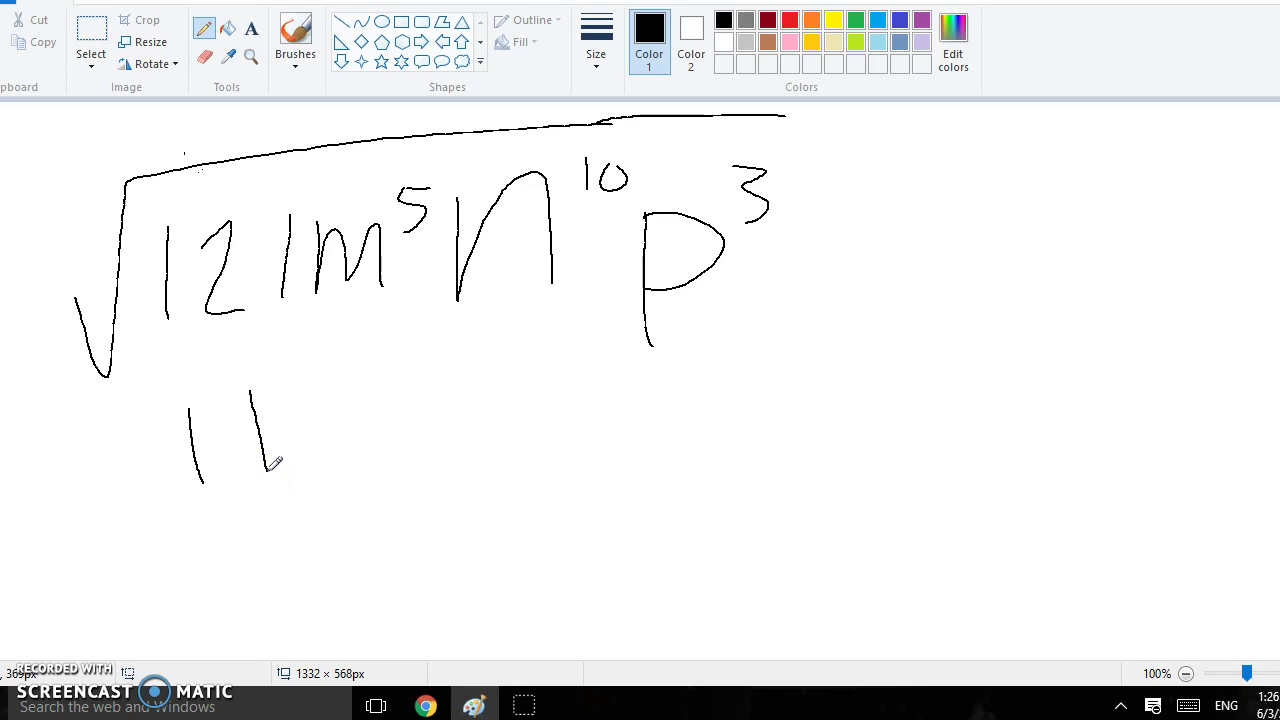
pyautogui.moveTo(306, 395)
pyautogui.mouseDown()
pyautogui.moveTo(320, 469)
pyautogui.moveTo(374, 400)
pyautogui.moveTo(409, 468)
pyautogui.mouseUp()
pyautogui.moveTo(416, 368)
pyautogui.mouseDown()
pyautogui.moveTo(434, 364)
pyautogui.moveTo(450, 387)
pyautogui.mouseUp()
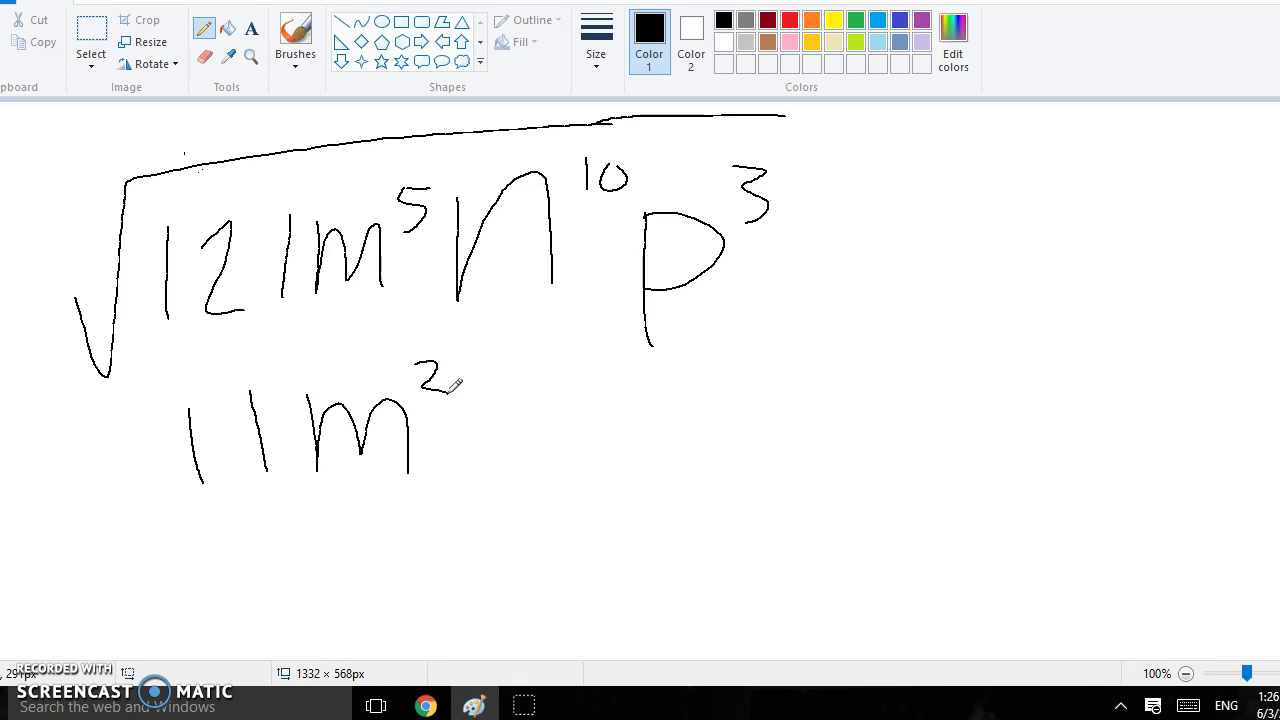
pyautogui.moveTo(493, 377)
pyautogui.mouseDown()
pyautogui.moveTo(505, 455)
pyautogui.moveTo(591, 466)
pyautogui.moveTo(590, 503)
pyautogui.mouseUp()
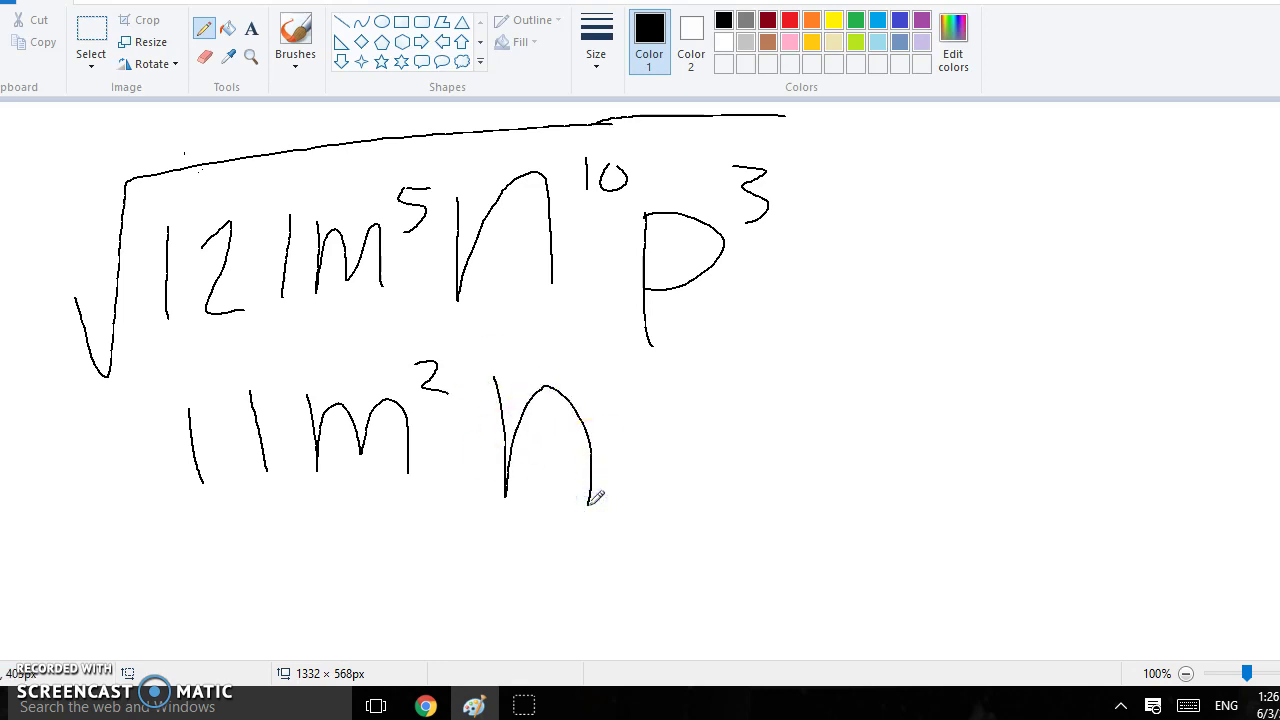
pyautogui.moveTo(592, 358)
pyautogui.mouseDown()
pyautogui.moveTo(612, 384)
pyautogui.moveTo(598, 395)
pyautogui.mouseUp()
pyautogui.moveTo(590, 353)
pyautogui.mouseDown()
pyautogui.moveTo(626, 353)
pyautogui.moveTo(694, 576)
pyautogui.mouseUp()
pyautogui.click(688, 377)
# Step: Finish the answer with p√(mp) and underline 11m²n⁵p√(mp)
pyautogui.moveTo(663, 376); pyautogui.dragTo(690, 466)
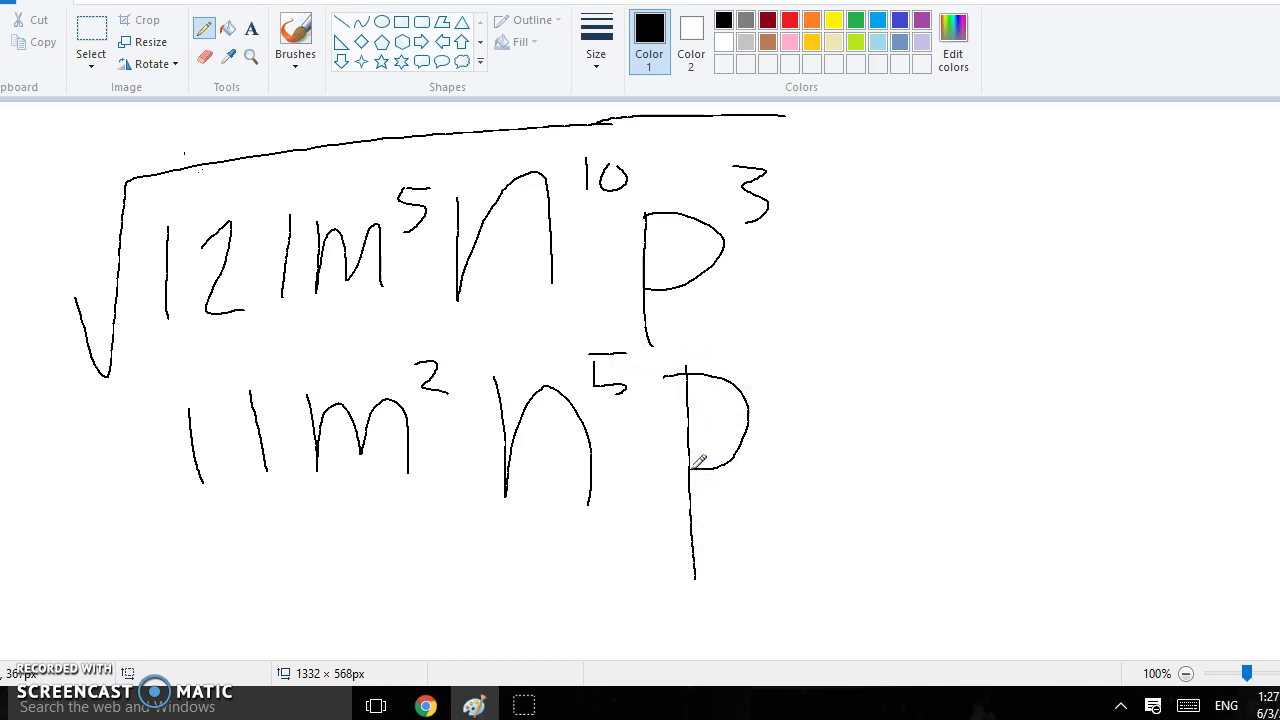
pyautogui.moveTo(782, 444)
pyautogui.mouseDown()
pyautogui.moveTo(806, 480)
pyautogui.moveTo(1066, 251)
pyautogui.moveTo(1091, 249)
pyautogui.mouseUp()
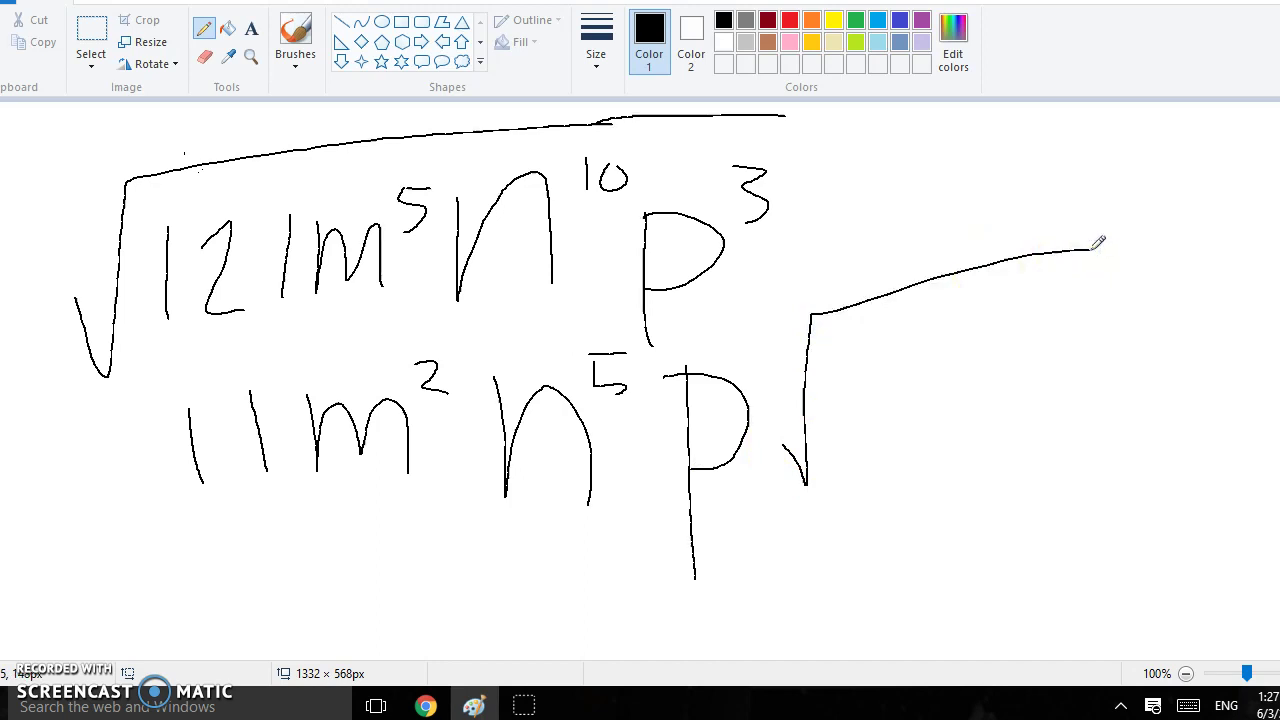
pyautogui.moveTo(851, 347)
pyautogui.mouseDown()
pyautogui.moveTo(914, 434)
pyautogui.moveTo(985, 470)
pyautogui.mouseUp()
pyautogui.moveTo(1007, 320); pyautogui.dragTo(1040, 533)
pyautogui.moveTo(998, 318)
pyautogui.mouseDown()
pyautogui.moveTo(1063, 329)
pyautogui.moveTo(1014, 429)
pyautogui.mouseUp()
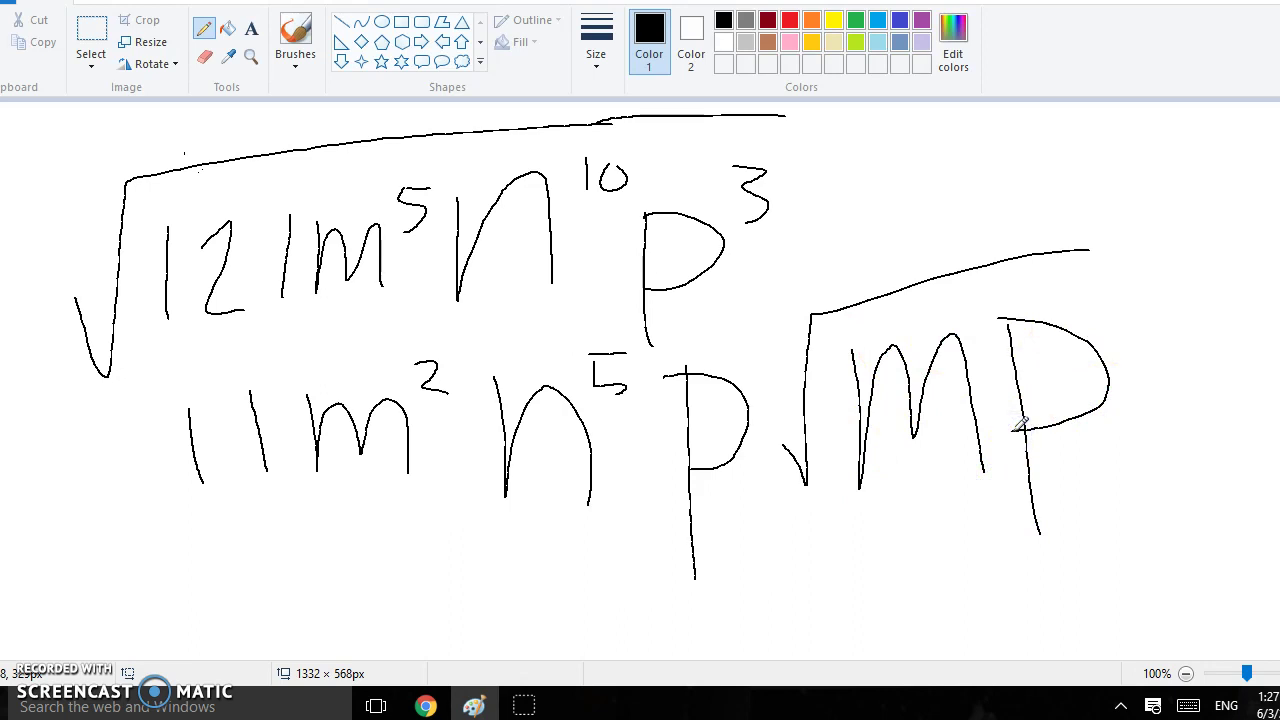
pyautogui.moveTo(188, 525); pyautogui.dragTo(1083, 528)
pyautogui.click(293, 169)
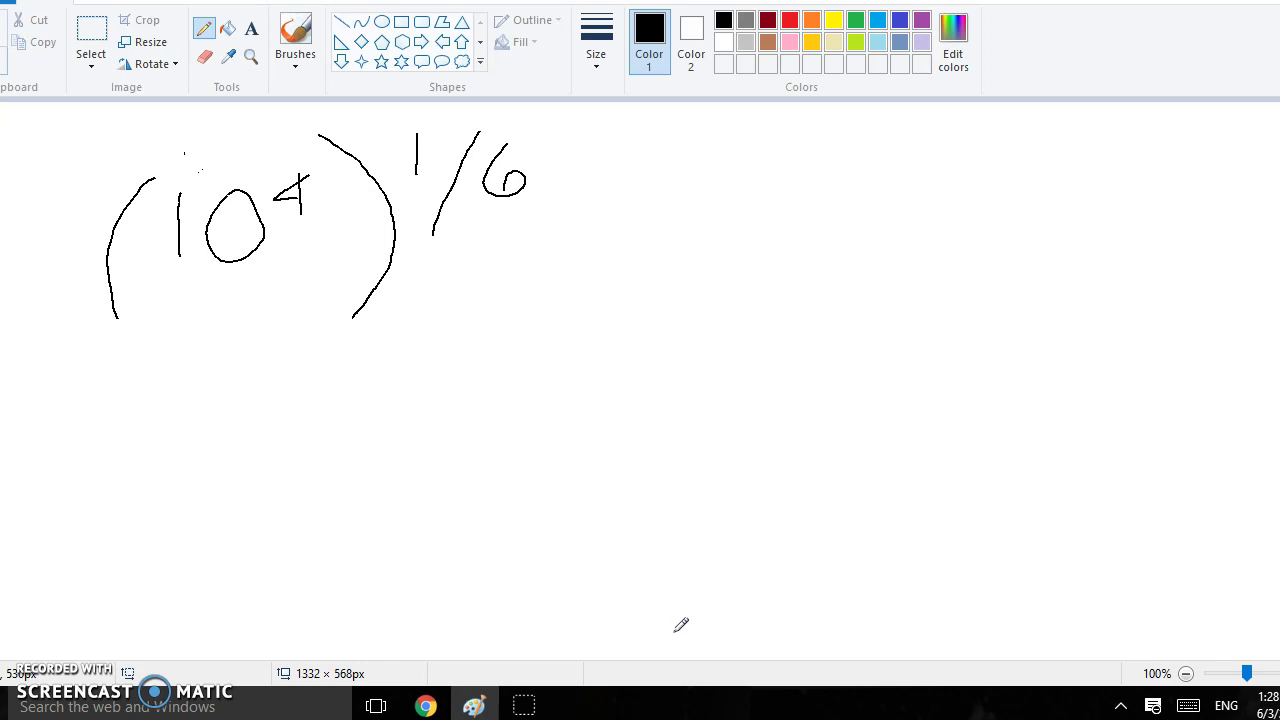
# Step: Write 10^(4/6) followed by an equals sign
pyautogui.moveTo(519, 312); pyautogui.dragTo(523, 443)
pyautogui.moveTo(625, 328); pyautogui.dragTo(629, 311)
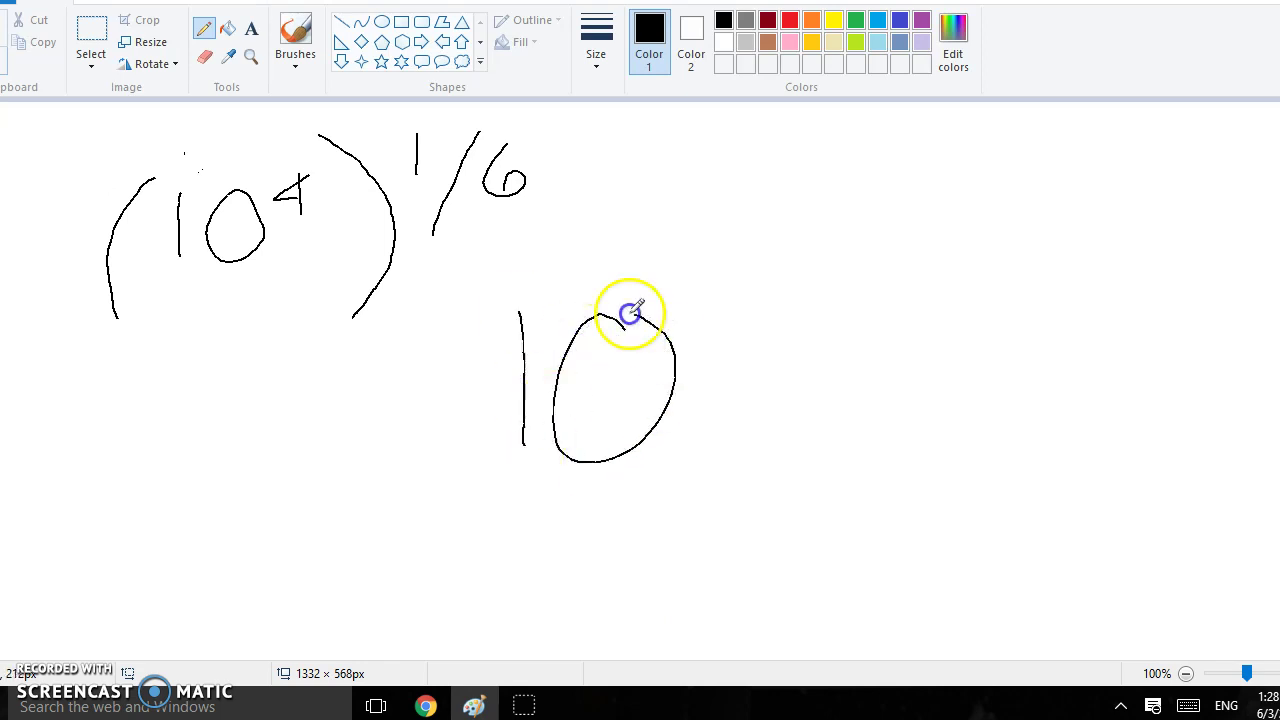
pyautogui.moveTo(780, 218)
pyautogui.mouseDown()
pyautogui.moveTo(750, 259)
pyautogui.moveTo(775, 260)
pyautogui.mouseUp()
pyautogui.moveTo(780, 205); pyautogui.dragTo(782, 292)
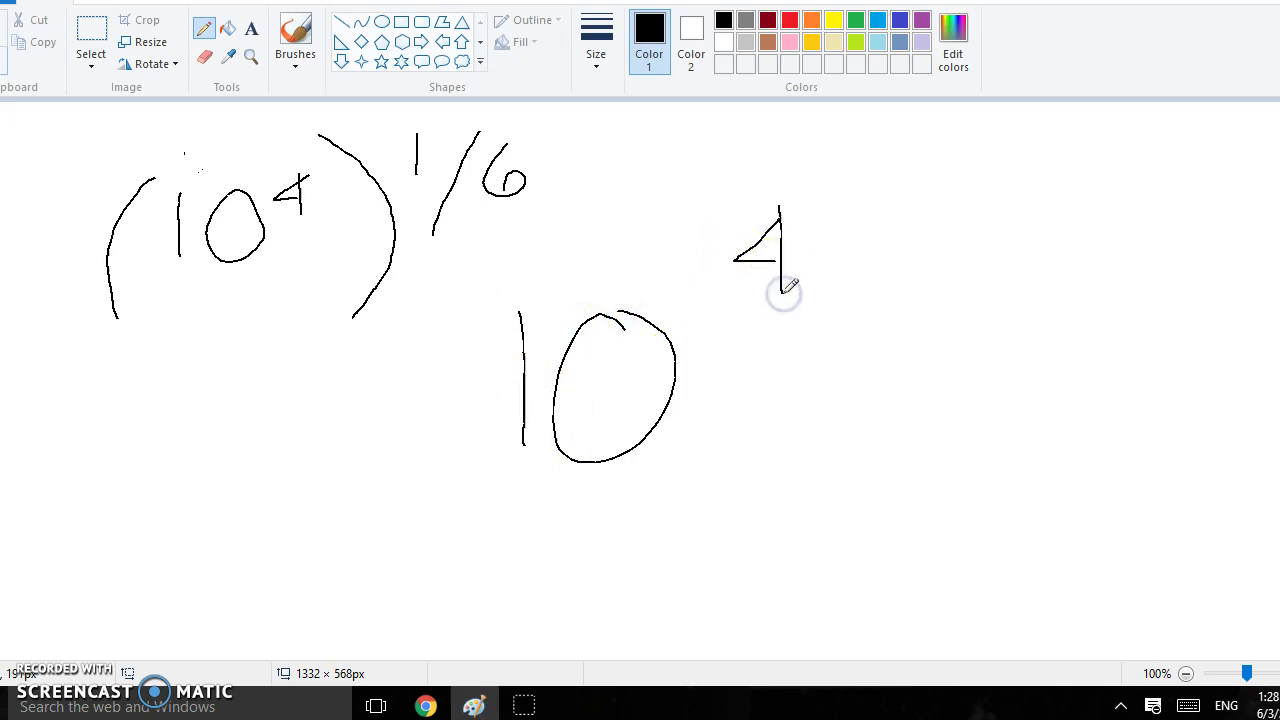
pyautogui.moveTo(893, 165); pyautogui.dragTo(740, 418)
pyautogui.moveTo(860, 260)
pyautogui.mouseDown()
pyautogui.moveTo(877, 326)
pyautogui.moveTo(860, 352)
pyautogui.mouseUp()
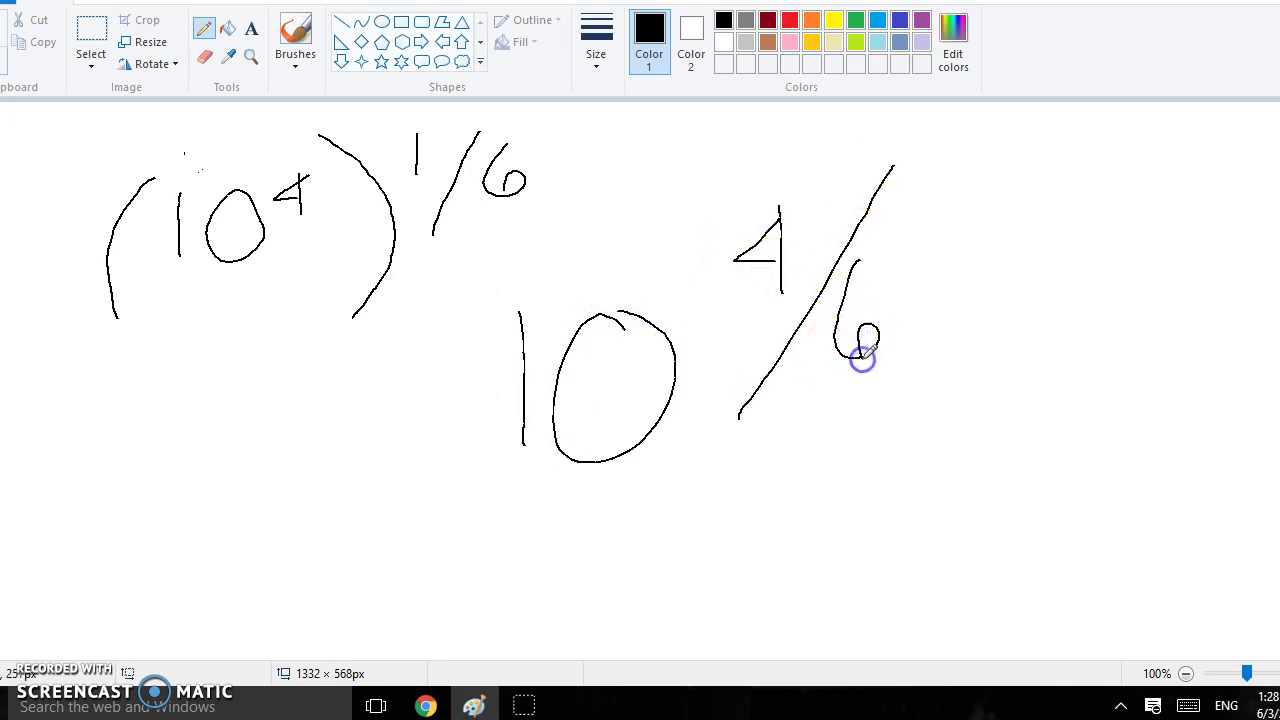
pyautogui.moveTo(952, 351); pyautogui.dragTo(1006, 352)
pyautogui.moveTo(962, 420); pyautogui.dragTo(1017, 416)
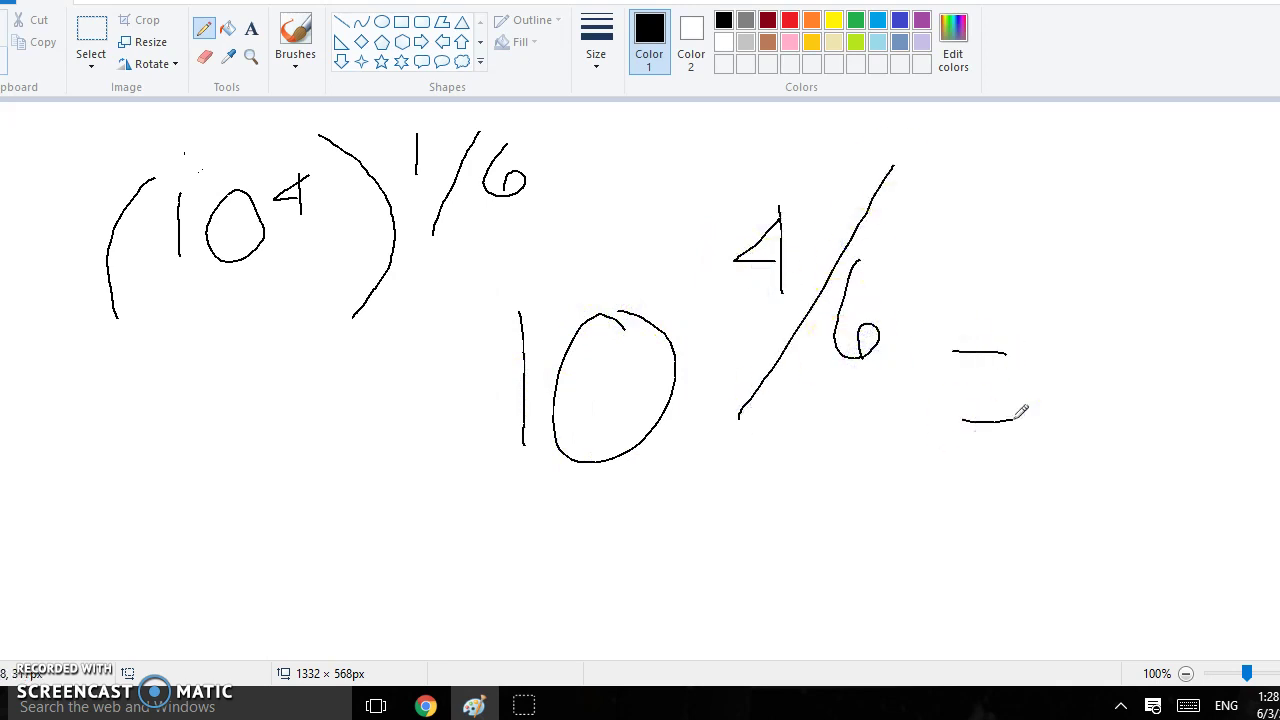
# Step: Write the reduced form 10^(2/3), cross out the 6, and circle the answer
pyautogui.moveTo(1068, 337); pyautogui.dragTo(1066, 466)
pyautogui.moveTo(1118, 345); pyautogui.dragTo(1131, 371)
pyautogui.moveTo(1136, 314)
pyautogui.mouseDown()
pyautogui.moveTo(1151, 320)
pyautogui.moveTo(1150, 343)
pyautogui.mouseUp()
pyautogui.moveTo(1188, 312)
pyautogui.mouseDown()
pyautogui.moveTo(1158, 375)
pyautogui.moveTo(1200, 357)
pyautogui.mouseUp()
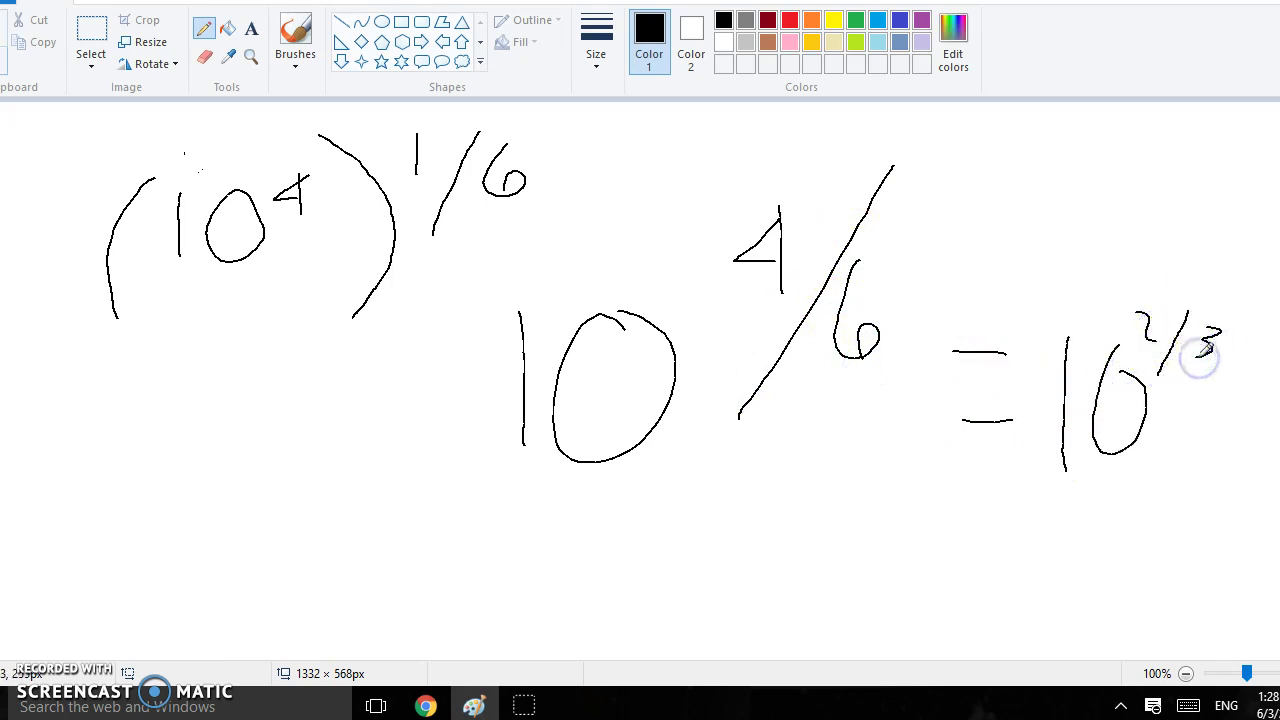
pyautogui.moveTo(710, 370)
pyautogui.mouseDown()
pyautogui.moveTo(866, 366)
pyautogui.moveTo(857, 394)
pyautogui.mouseUp()
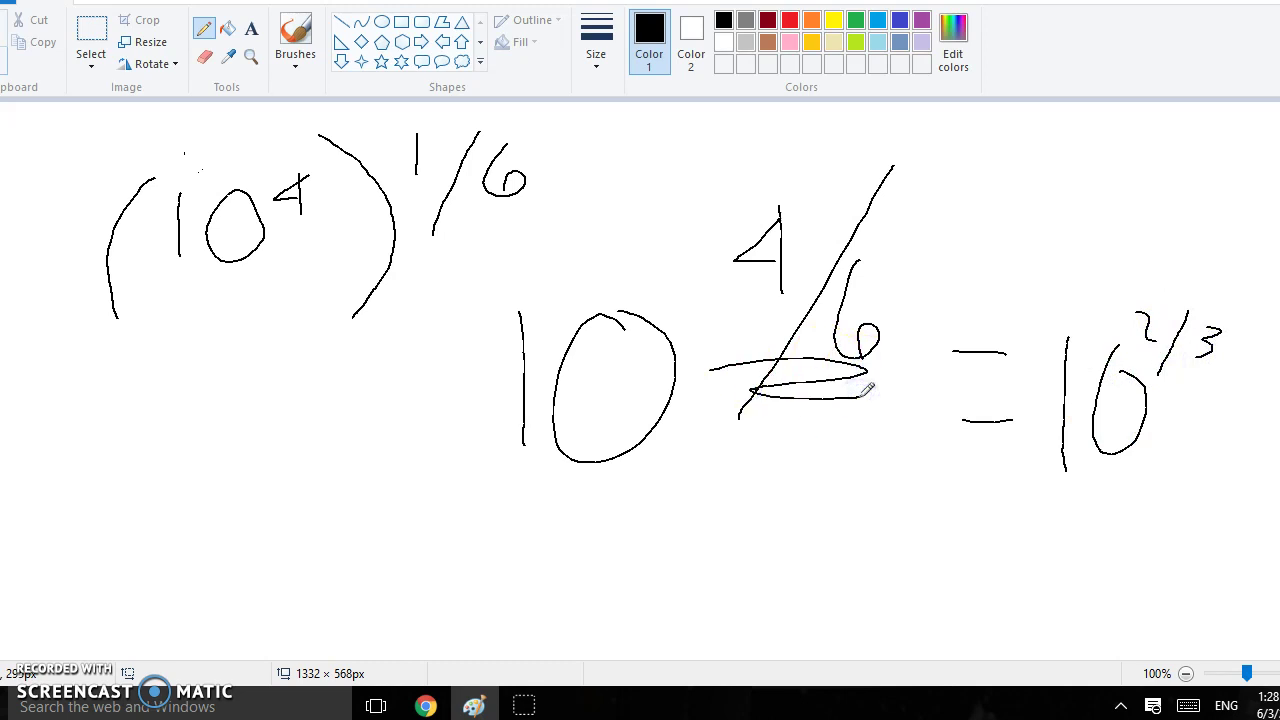
pyautogui.moveTo(1198, 268); pyautogui.dragTo(1278, 410)
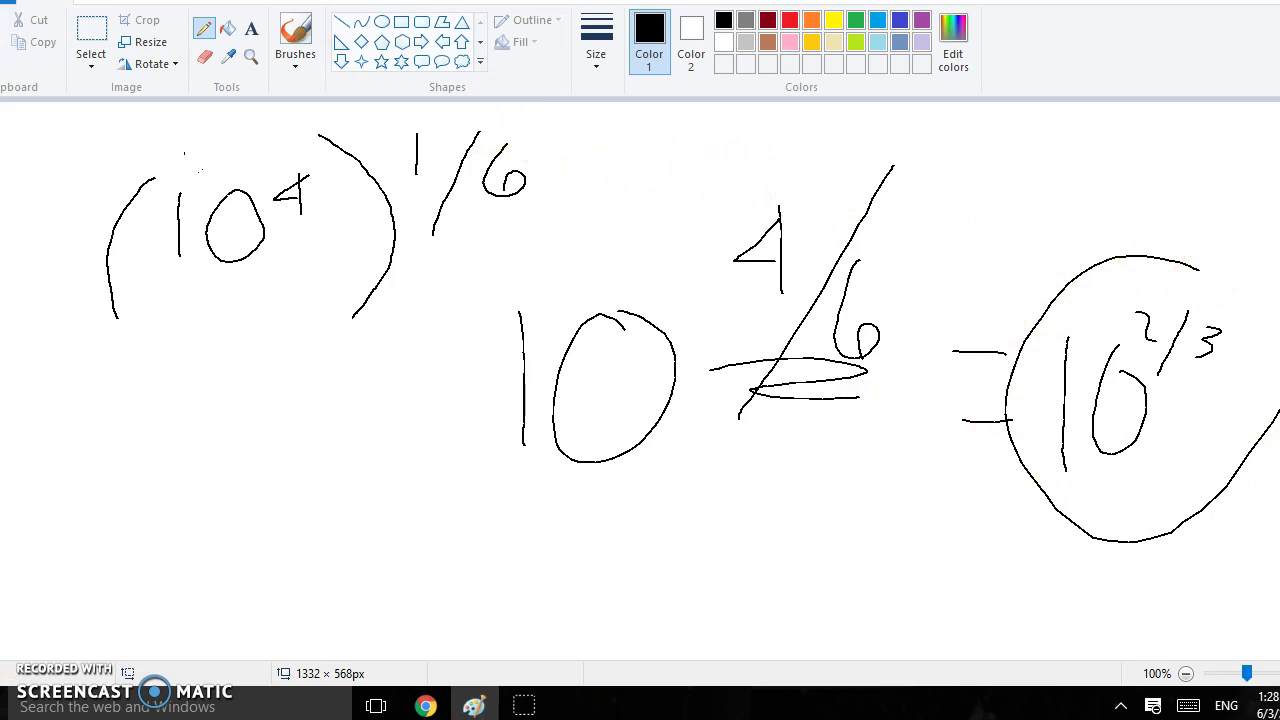
pyautogui.click(1110, 400)
pyautogui.moveTo(1137, 400)
pyautogui.mouseDown()
pyautogui.moveTo(1128, 434)
pyautogui.moveTo(1138, 420)
pyautogui.mouseUp()
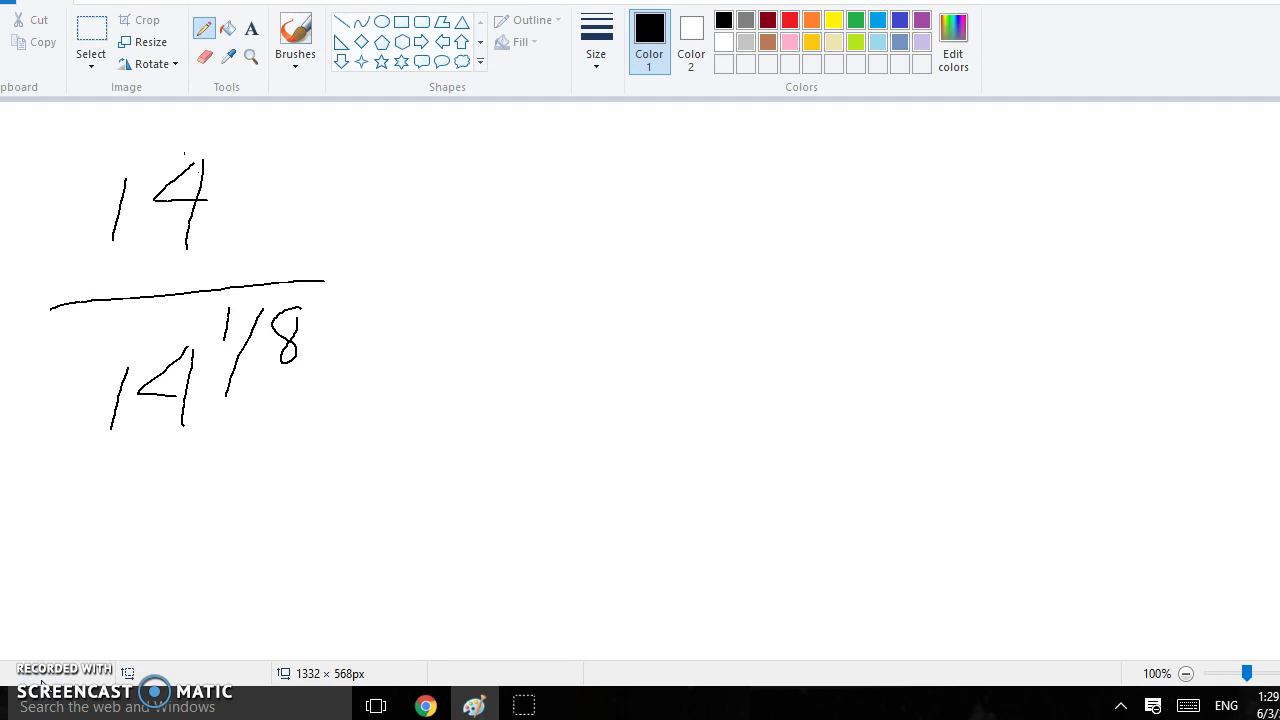
# Step: Write 14^(1−1/8) and cross out the 1/8 exponent in the denominator
pyautogui.moveTo(434, 394); pyautogui.dragTo(417, 512)
pyautogui.moveTo(557, 398); pyautogui.dragTo(549, 508)
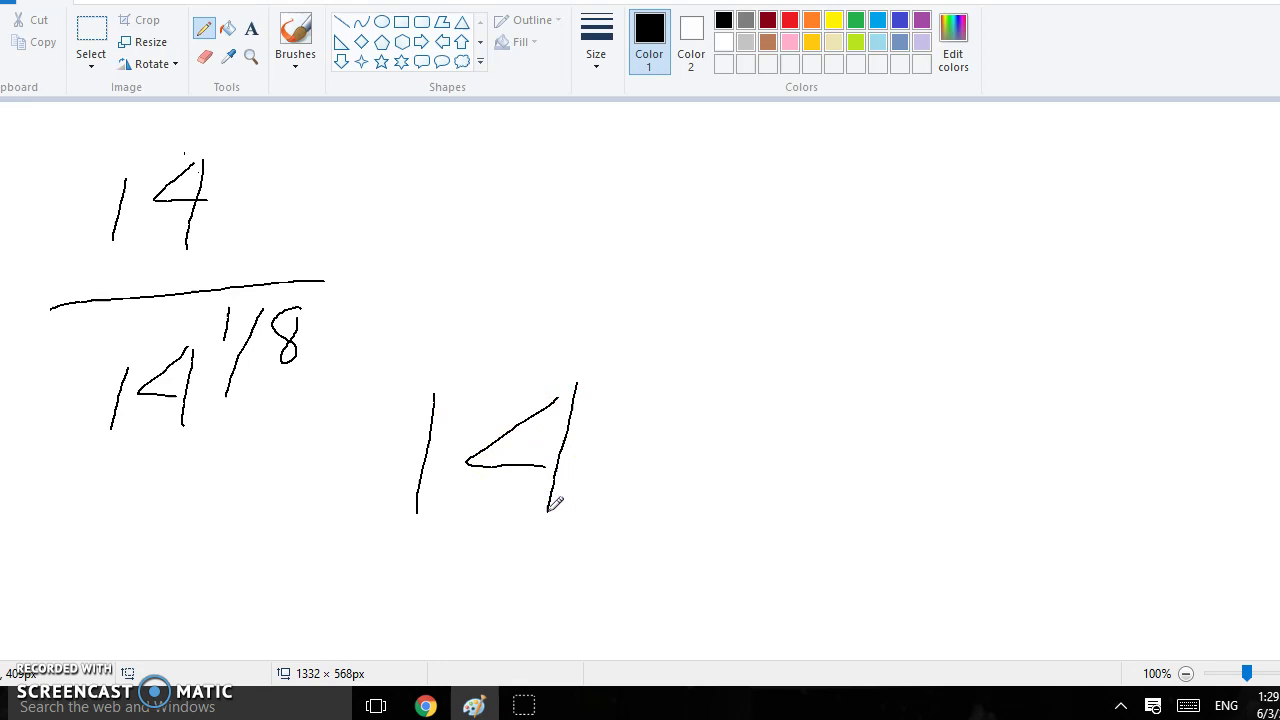
pyautogui.moveTo(601, 362)
pyautogui.mouseDown()
pyautogui.moveTo(598, 396)
pyautogui.moveTo(683, 368)
pyautogui.mouseUp()
pyautogui.moveTo(727, 331); pyautogui.dragTo(681, 416)
pyautogui.moveTo(748, 352)
pyautogui.mouseDown()
pyautogui.moveTo(731, 369)
pyautogui.moveTo(740, 360)
pyautogui.mouseUp()
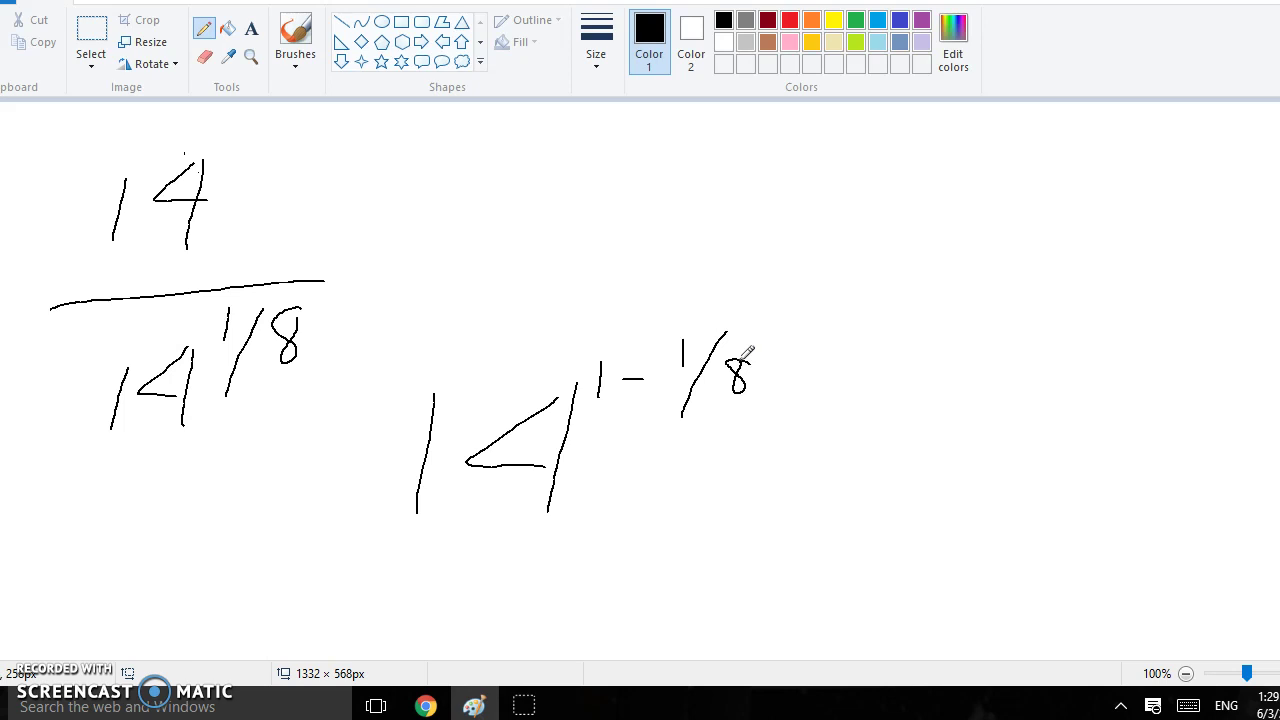
pyautogui.moveTo(278, 417); pyautogui.dragTo(420, 286)
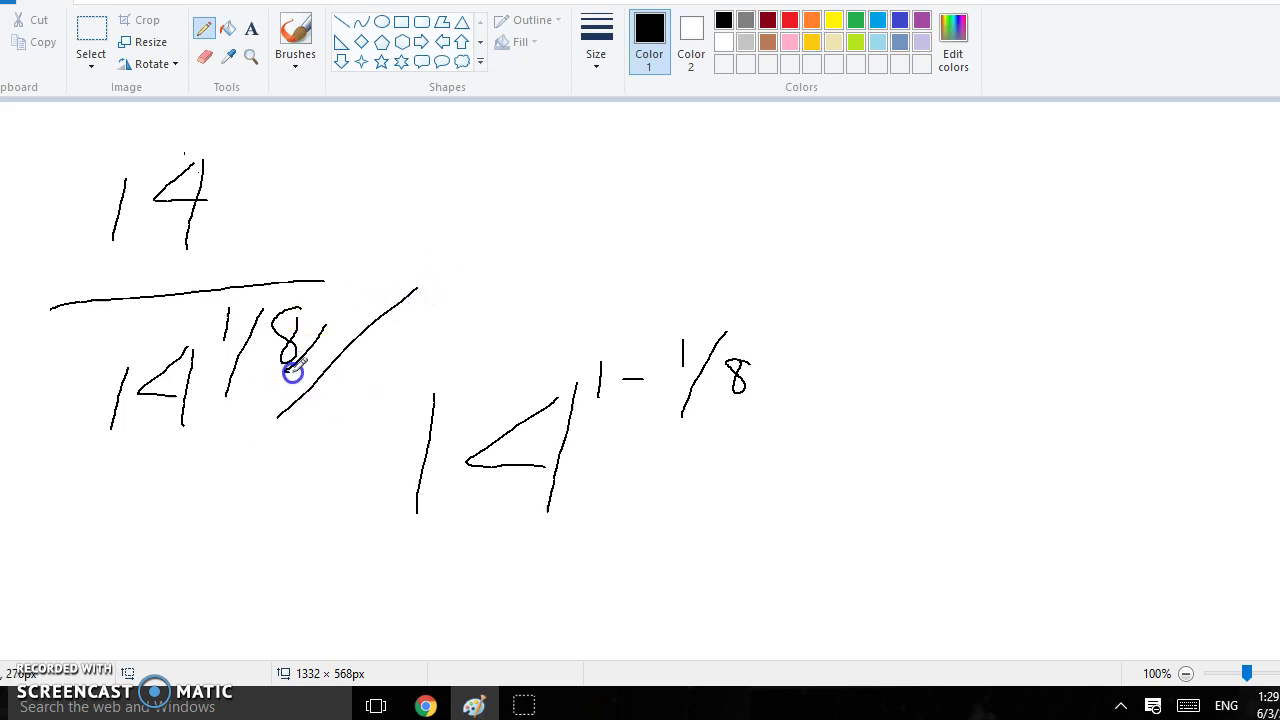
pyautogui.moveTo(289, 366)
pyautogui.mouseDown()
pyautogui.moveTo(343, 386)
pyautogui.moveTo(448, 301)
pyautogui.mouseUp()
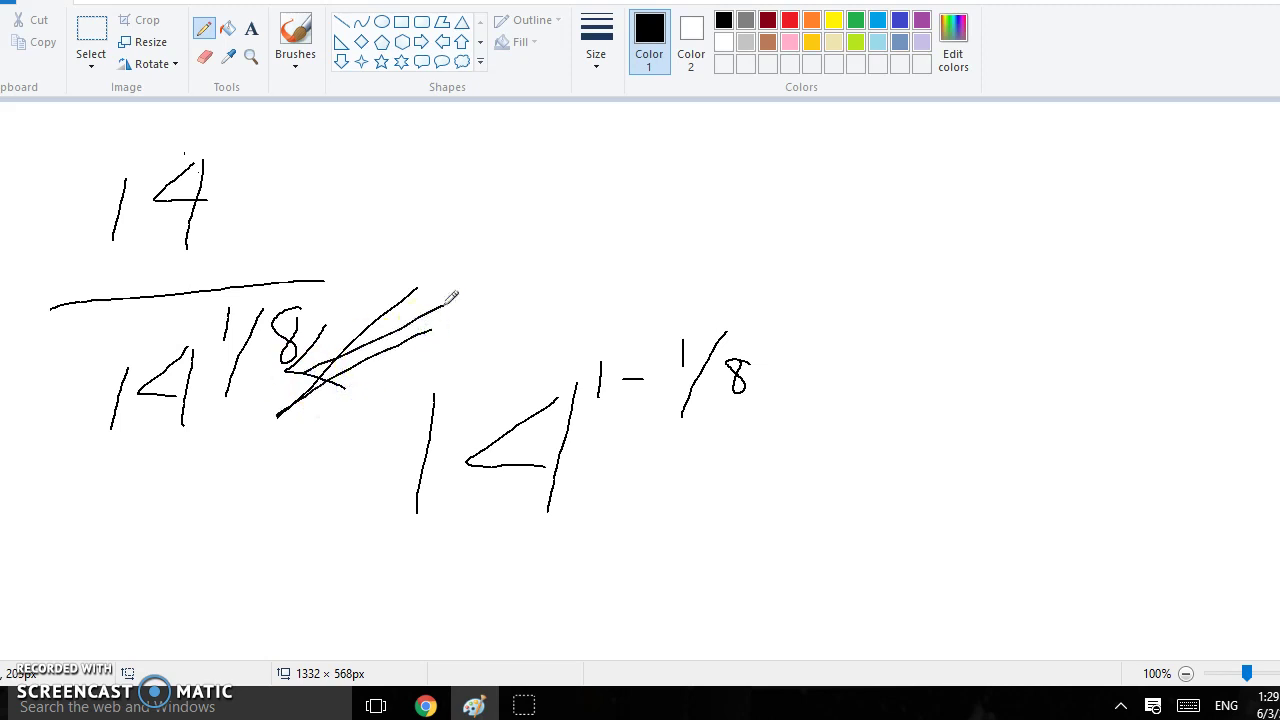
# Step: Write the final answer 14^(7/8) and circle it
pyautogui.moveTo(871, 364); pyautogui.dragTo(876, 538)
pyautogui.moveTo(986, 372)
pyautogui.mouseDown()
pyautogui.moveTo(891, 451)
pyautogui.moveTo(966, 460)
pyautogui.mouseUp()
pyautogui.moveTo(988, 372); pyautogui.dragTo(980, 548)
pyautogui.moveTo(1022, 345)
pyautogui.mouseDown()
pyautogui.moveTo(1020, 314)
pyautogui.moveTo(1049, 369)
pyautogui.mouseUp()
pyautogui.moveTo(1108, 320); pyautogui.dragTo(1058, 442)
pyautogui.moveTo(1142, 367)
pyautogui.mouseDown()
pyautogui.moveTo(1140, 410)
pyautogui.moveTo(1146, 371)
pyautogui.mouseUp()
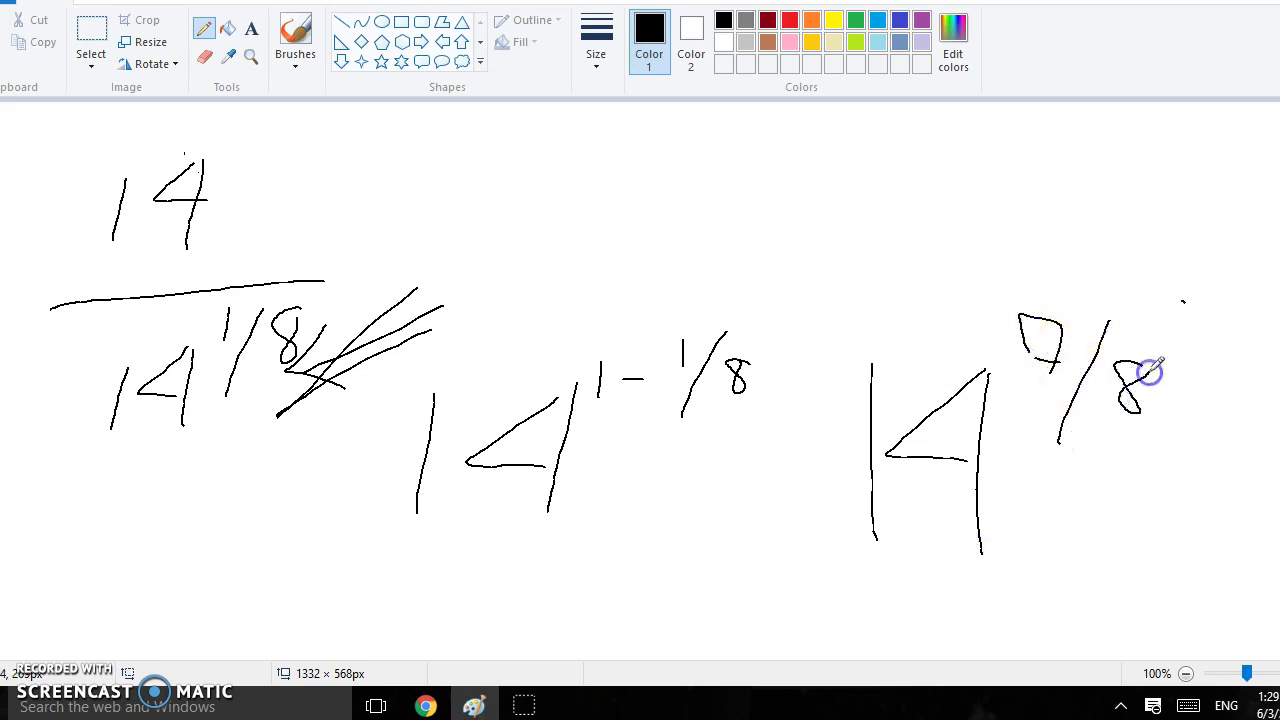
pyautogui.moveTo(1185, 298)
pyautogui.mouseDown()
pyautogui.moveTo(857, 614)
pyautogui.moveTo(1148, 275)
pyautogui.mouseUp()
pyautogui.moveTo(1068, 470); pyautogui.dragTo(1246, 448)
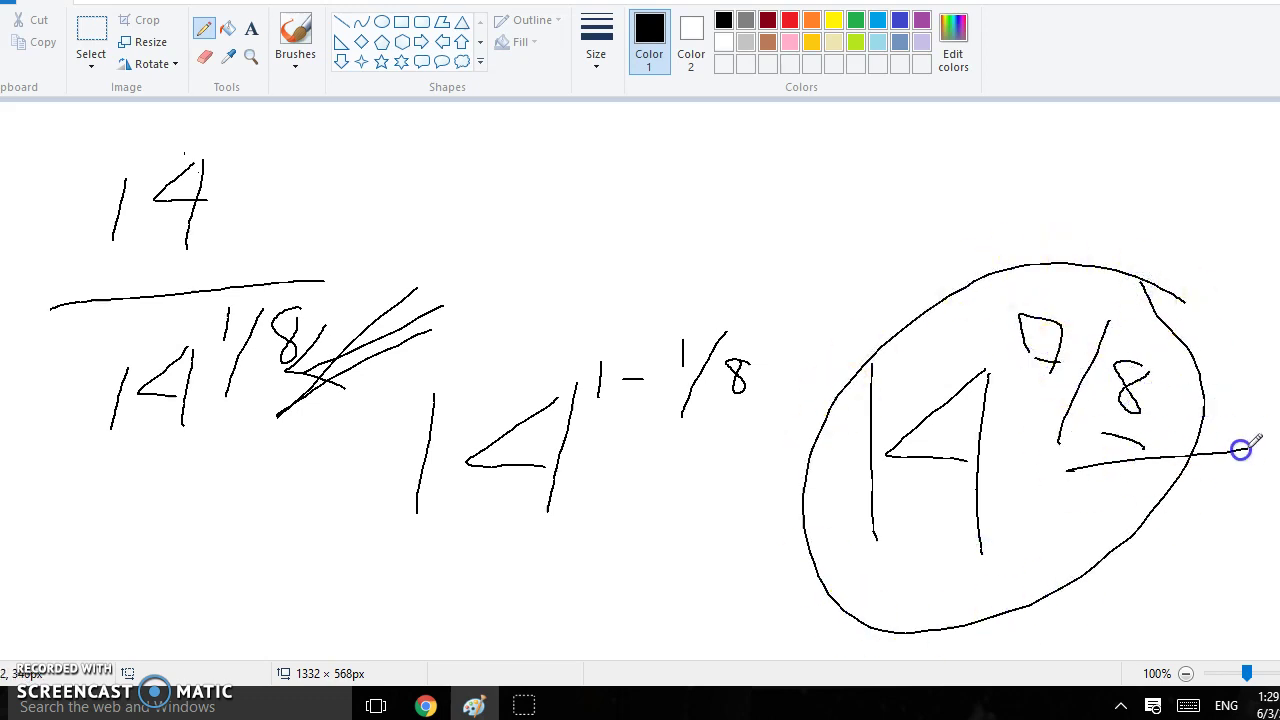
pyautogui.moveTo(1175, 420)
pyautogui.mouseDown()
pyautogui.moveTo(1047, 457)
pyautogui.moveTo(1266, 449)
pyautogui.mouseUp()
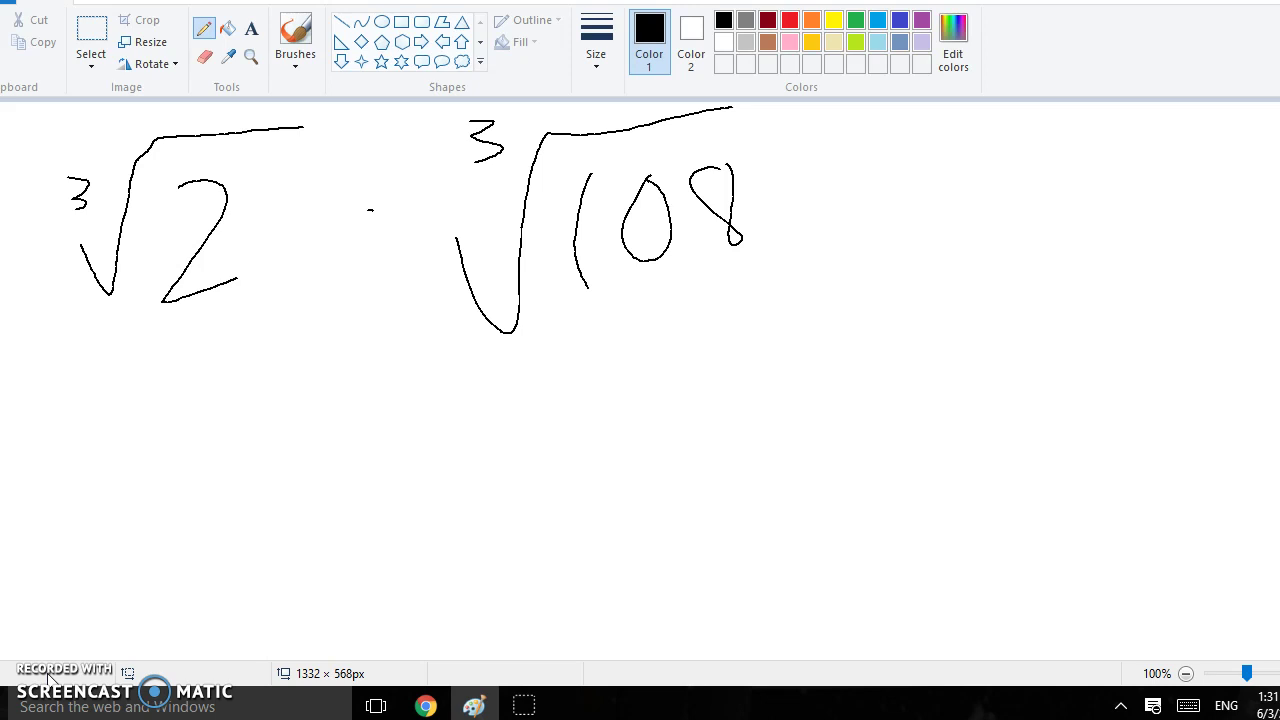
# Step: Write = ∛216 = ( after ∛2·∛108
pyautogui.moveTo(129, 409)
pyautogui.mouseDown()
pyautogui.moveTo(177, 423)
pyautogui.moveTo(157, 451)
pyautogui.mouseUp()
pyautogui.moveTo(200, 514)
pyautogui.mouseDown()
pyautogui.moveTo(229, 551)
pyautogui.moveTo(290, 378)
pyautogui.moveTo(520, 350)
pyautogui.mouseUp()
pyautogui.moveTo(256, 458)
pyautogui.mouseDown()
pyautogui.moveTo(300, 443)
pyautogui.moveTo(378, 496)
pyautogui.mouseUp()
pyautogui.moveTo(398, 412); pyautogui.dragTo(410, 514)
pyautogui.moveTo(460, 418)
pyautogui.mouseDown()
pyautogui.moveTo(443, 457)
pyautogui.moveTo(463, 472)
pyautogui.mouseUp()
pyautogui.moveTo(642, 364); pyautogui.dragTo(720, 357)
pyautogui.moveTo(645, 427); pyautogui.dragTo(743, 412)
pyautogui.moveTo(931, 294)
pyautogui.mouseDown()
pyautogui.moveTo(1005, 488)
pyautogui.moveTo(912, 486)
pyautogui.mouseUp()
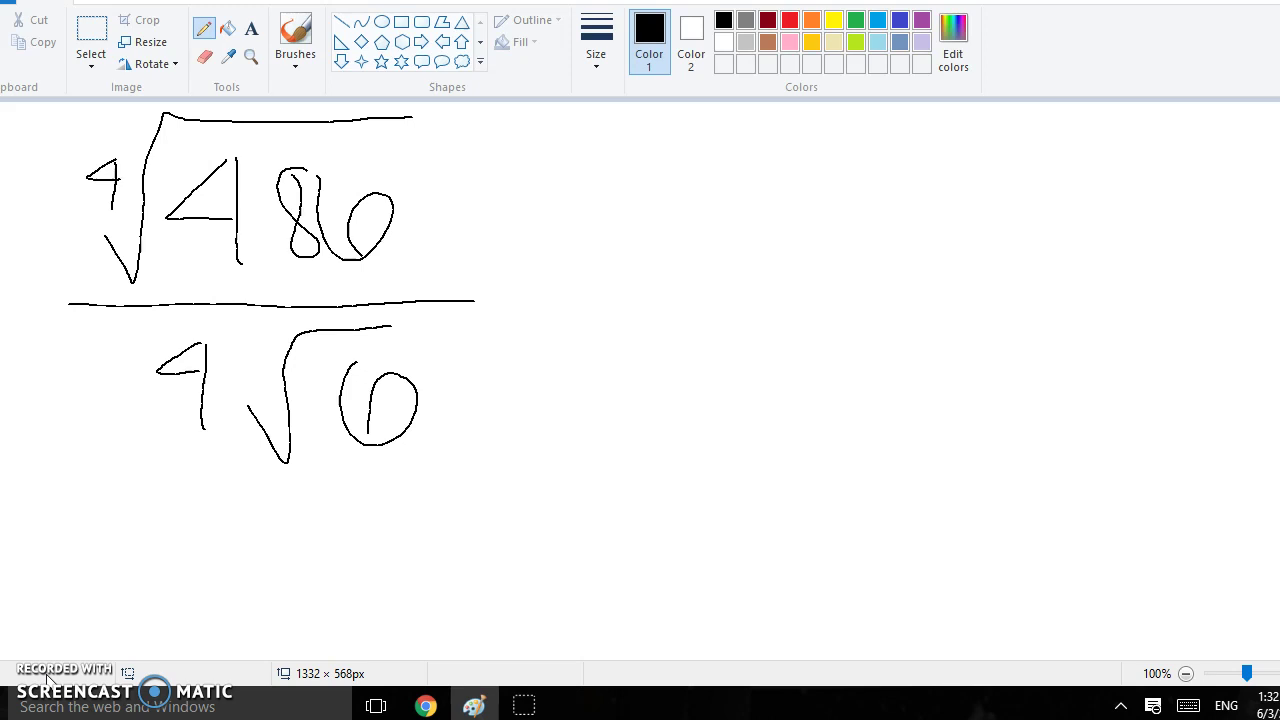
# Step: Draw ⁴√(486/6) beside the quotient of fourth roots
pyautogui.moveTo(574, 356)
pyautogui.mouseDown()
pyautogui.moveTo(620, 369)
pyautogui.moveTo(866, 154)
pyautogui.moveTo(925, 152)
pyautogui.mouseUp()
pyautogui.moveTo(546, 260)
pyautogui.mouseDown()
pyautogui.moveTo(532, 282)
pyautogui.moveTo(555, 340)
pyautogui.mouseUp()
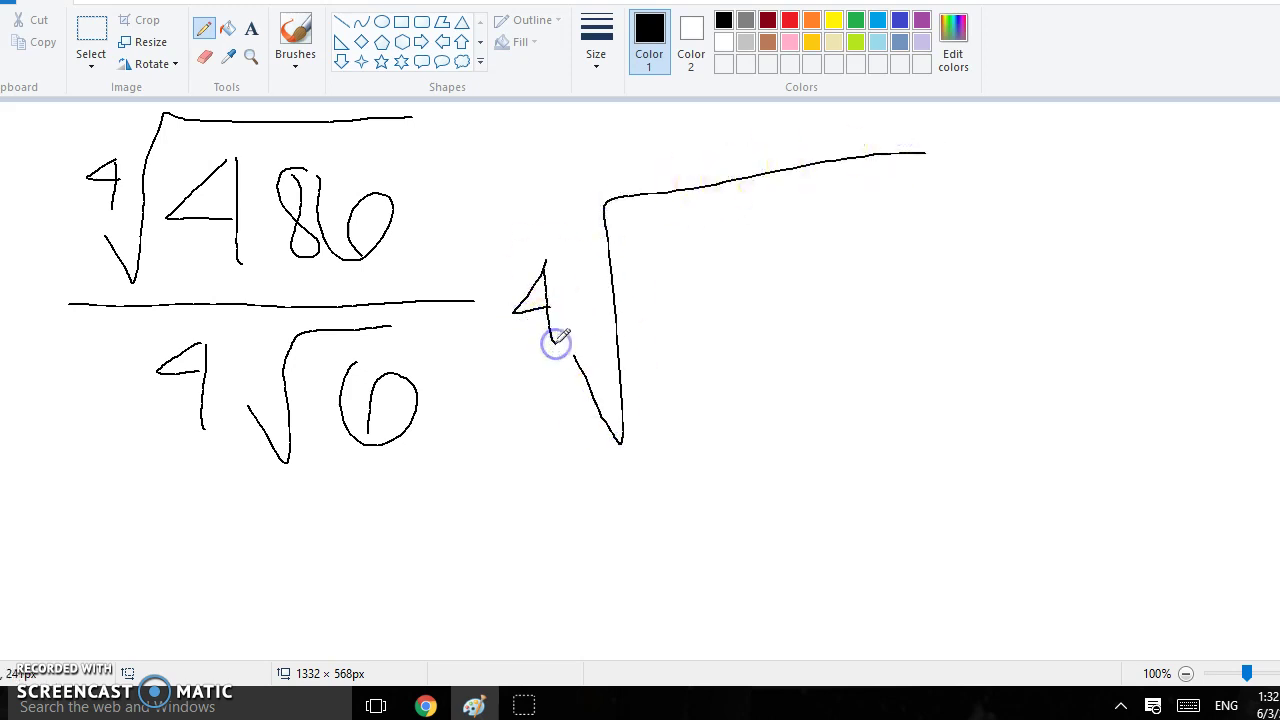
pyautogui.moveTo(690, 218); pyautogui.dragTo(705, 284)
pyautogui.moveTo(750, 222)
pyautogui.mouseDown()
pyautogui.moveTo(851, 266)
pyautogui.moveTo(826, 277)
pyautogui.mouseUp()
pyautogui.moveTo(656, 347); pyautogui.dragTo(879, 297)
pyautogui.moveTo(773, 340)
pyautogui.mouseDown()
pyautogui.moveTo(823, 389)
pyautogui.moveTo(786, 414)
pyautogui.mouseUp()
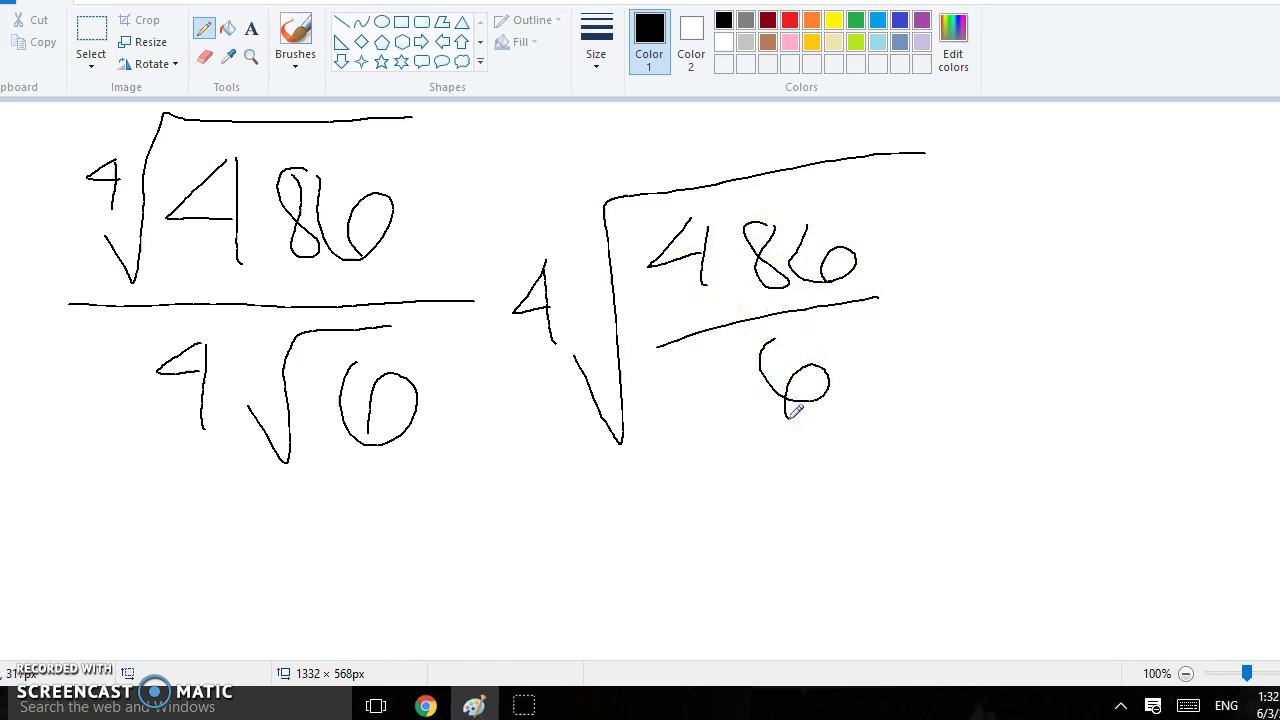
# Step: Continue with = ⁴√81 and write the result = 3 below
pyautogui.moveTo(929, 265)
pyautogui.mouseDown()
pyautogui.moveTo(970, 268)
pyautogui.moveTo(970, 312)
pyautogui.mouseUp()
pyautogui.moveTo(1048, 245)
pyautogui.mouseDown()
pyautogui.moveTo(1012, 283)
pyautogui.moveTo(1055, 282)
pyautogui.mouseUp()
pyautogui.moveTo(1048, 245)
pyautogui.mouseDown()
pyautogui.moveTo(1084, 426)
pyautogui.moveTo(1111, 209)
pyautogui.moveTo(1248, 180)
pyautogui.mouseUp()
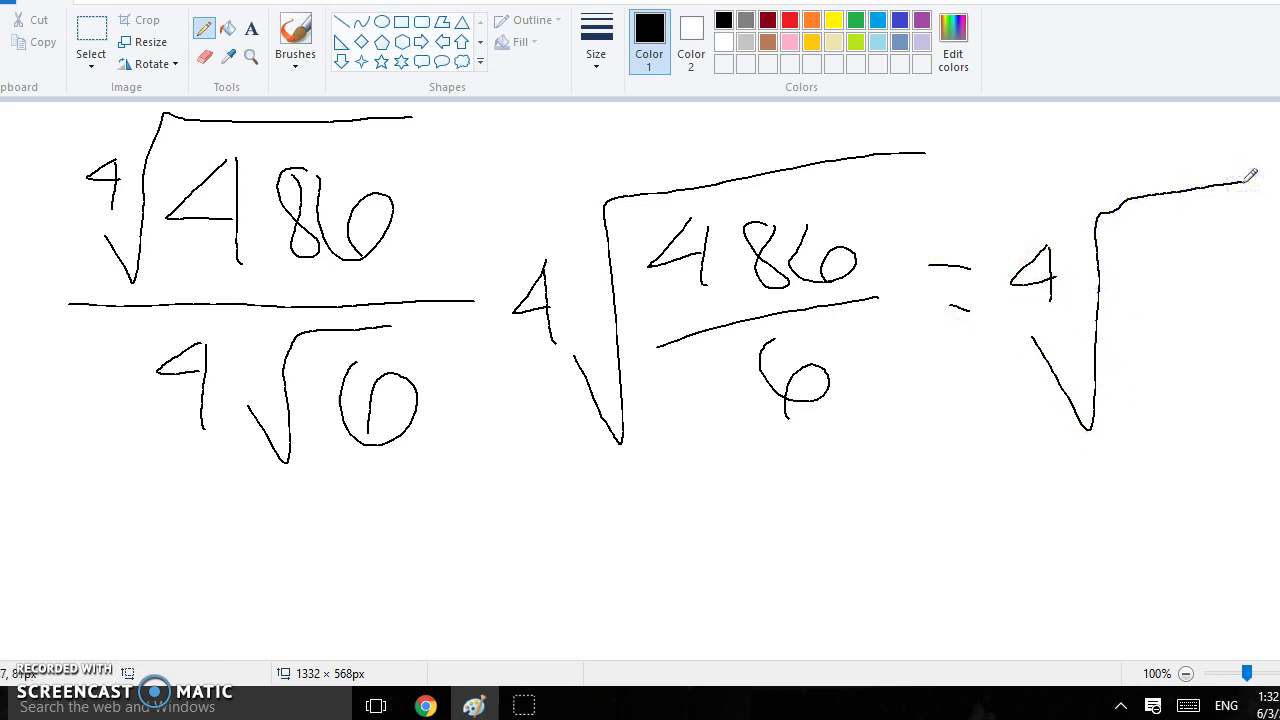
pyautogui.moveTo(1188, 232)
pyautogui.mouseDown()
pyautogui.moveTo(1204, 330)
pyautogui.moveTo(1186, 238)
pyautogui.mouseUp()
pyautogui.moveTo(1209, 242); pyautogui.dragTo(1214, 350)
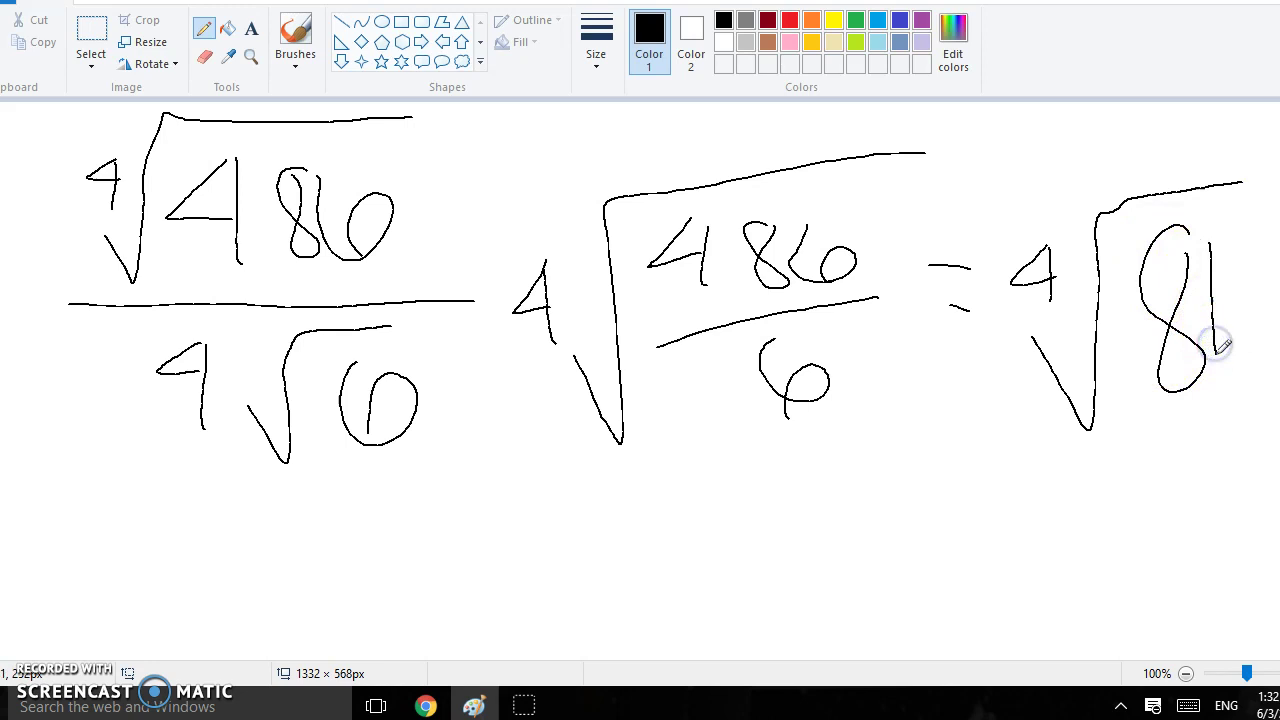
pyautogui.moveTo(704, 536); pyautogui.dragTo(780, 525)
pyautogui.moveTo(746, 578); pyautogui.dragTo(816, 562)
pyautogui.moveTo(840, 455)
pyautogui.mouseDown()
pyautogui.moveTo(949, 449)
pyautogui.moveTo(903, 583)
pyautogui.mouseUp()
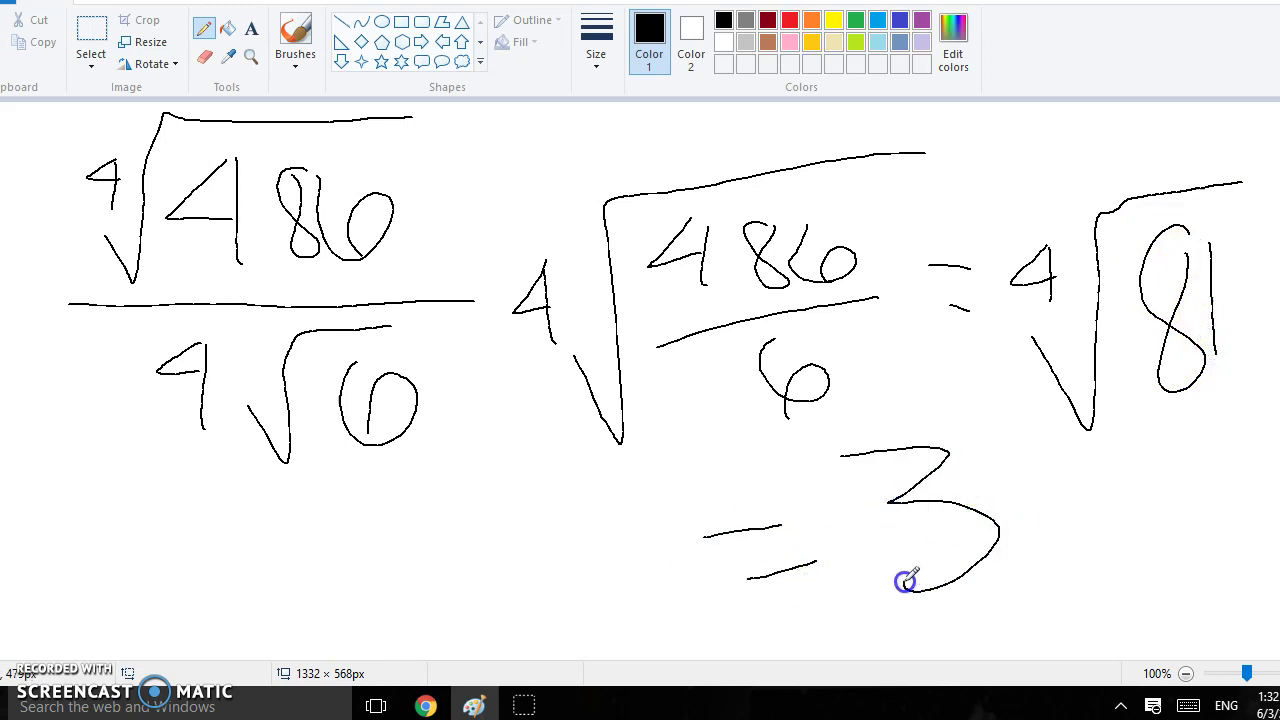
pyautogui.moveTo(1005, 582)
pyautogui.mouseDown()
pyautogui.moveTo(880, 630)
pyautogui.moveTo(1040, 566)
pyautogui.mouseUp()
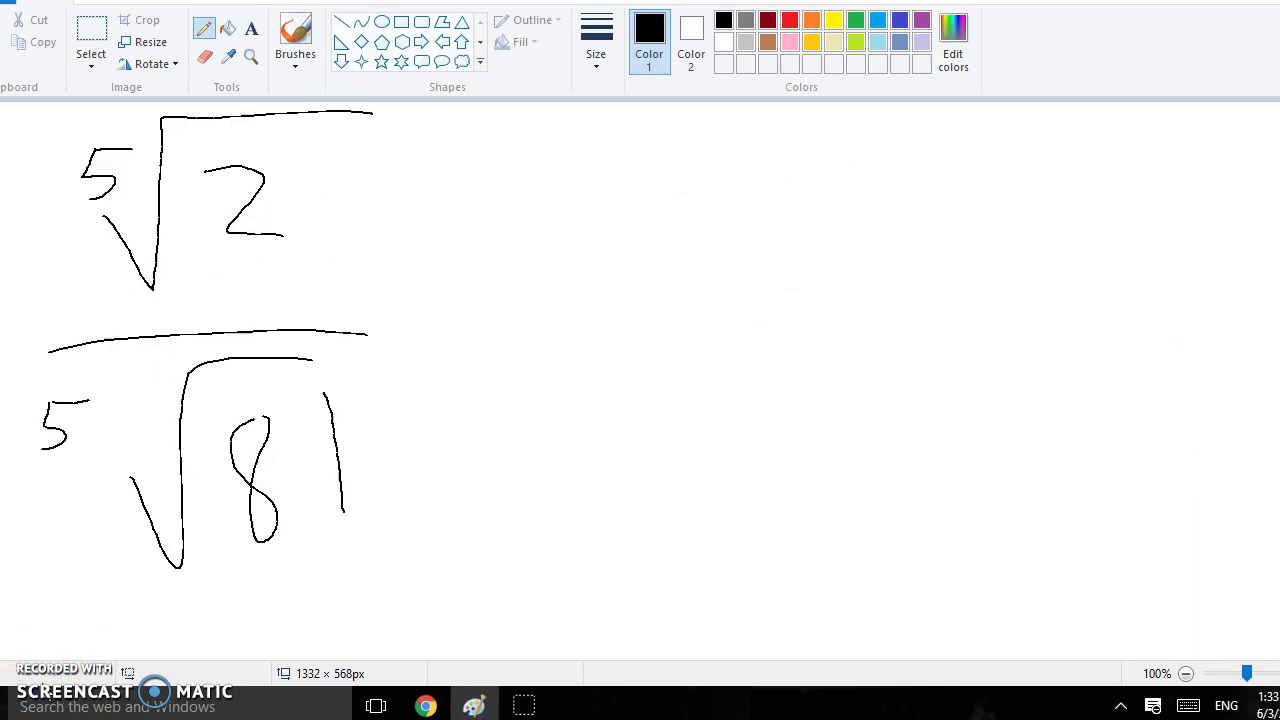
# Step: Draw ⁵√(2/81) to the right of ⁵√2 over ⁵√81
pyautogui.moveTo(527, 291)
pyautogui.mouseDown()
pyautogui.moveTo(537, 337)
pyautogui.moveTo(571, 289)
pyautogui.mouseUp()
pyautogui.moveTo(526, 398)
pyautogui.mouseDown()
pyautogui.moveTo(612, 246)
pyautogui.moveTo(809, 140)
pyautogui.moveTo(903, 139)
pyautogui.mouseUp()
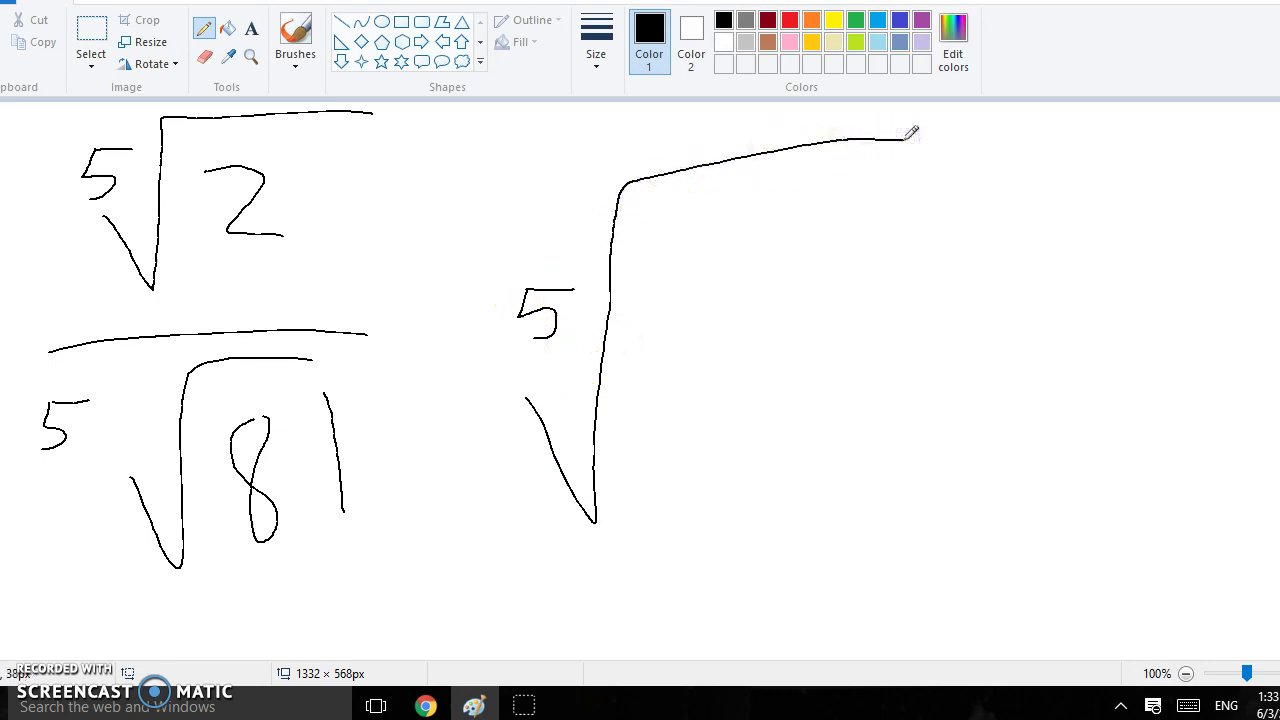
pyautogui.moveTo(700, 198); pyautogui.dragTo(778, 239)
pyautogui.moveTo(655, 346); pyautogui.dragTo(866, 290)
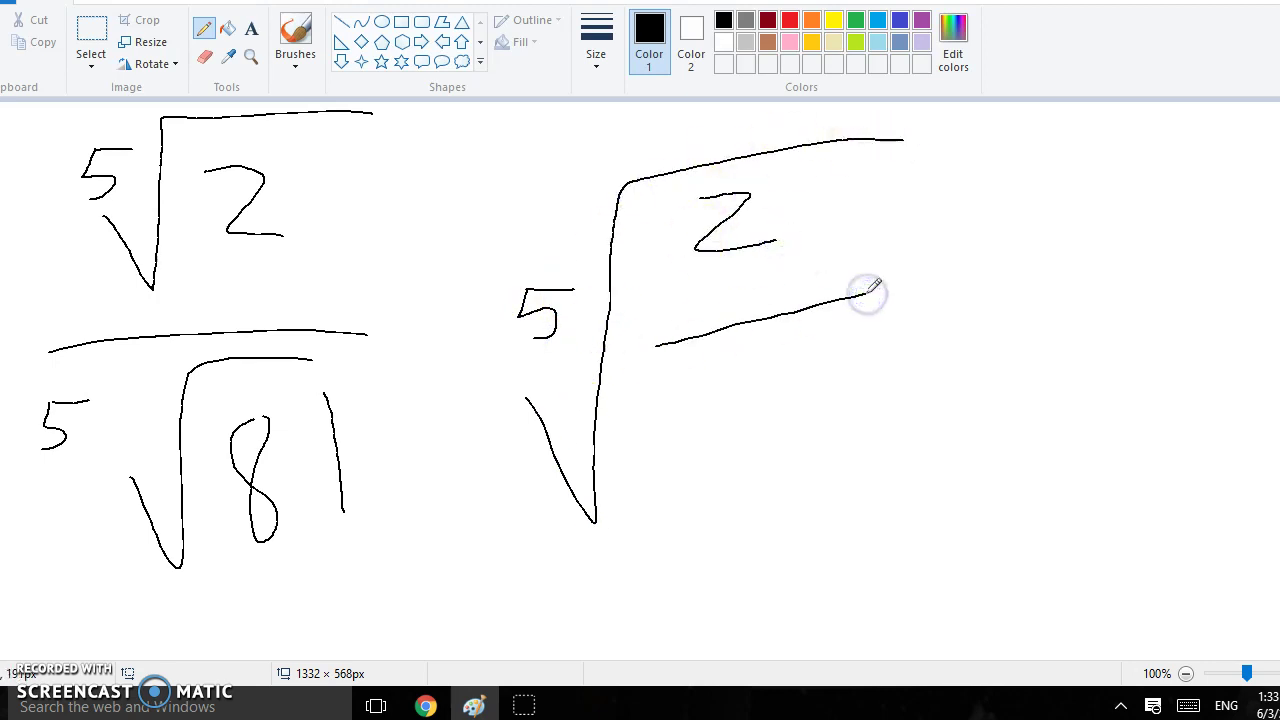
pyautogui.moveTo(741, 373)
pyautogui.mouseDown()
pyautogui.moveTo(714, 391)
pyautogui.moveTo(772, 352)
pyautogui.moveTo(852, 481)
pyautogui.mouseUp()
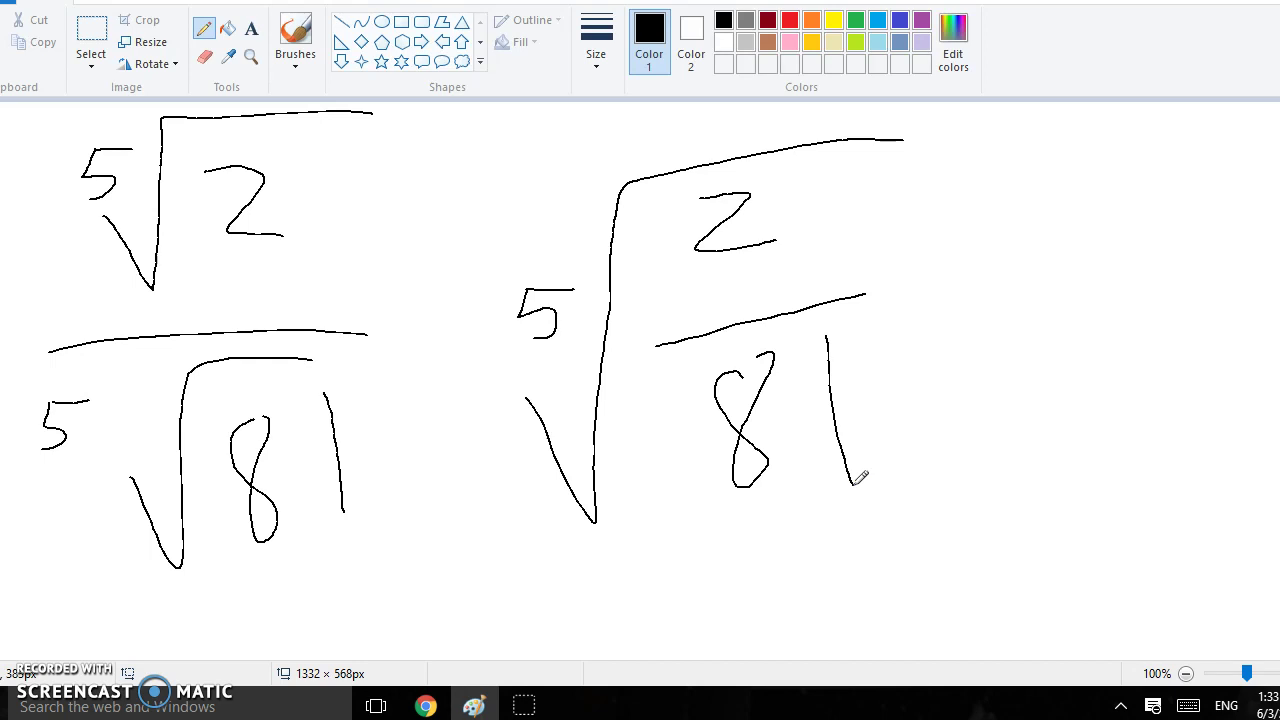
pyautogui.moveTo(612, 577); pyautogui.dragTo(1153, 486)
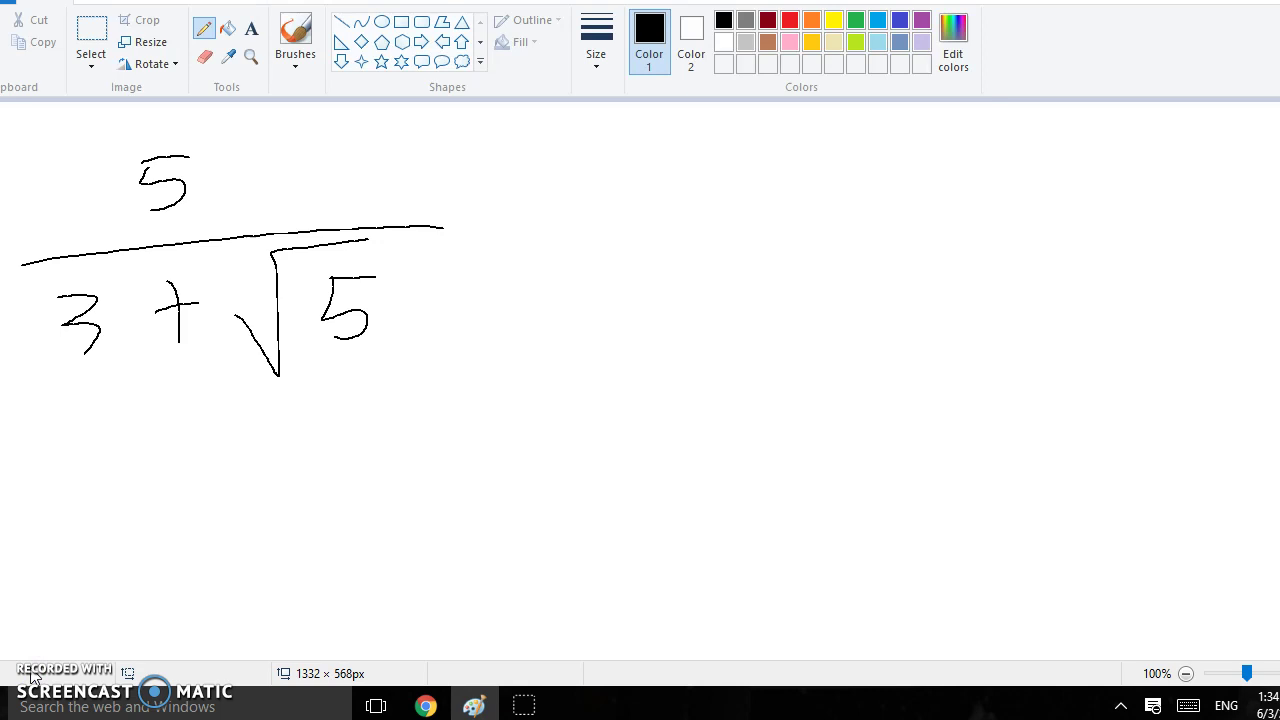
# Step: Multiply by the conjugate (3 − √5), with arrows under the + and − signs
pyautogui.moveTo(552, 145); pyautogui.dragTo(543, 362)
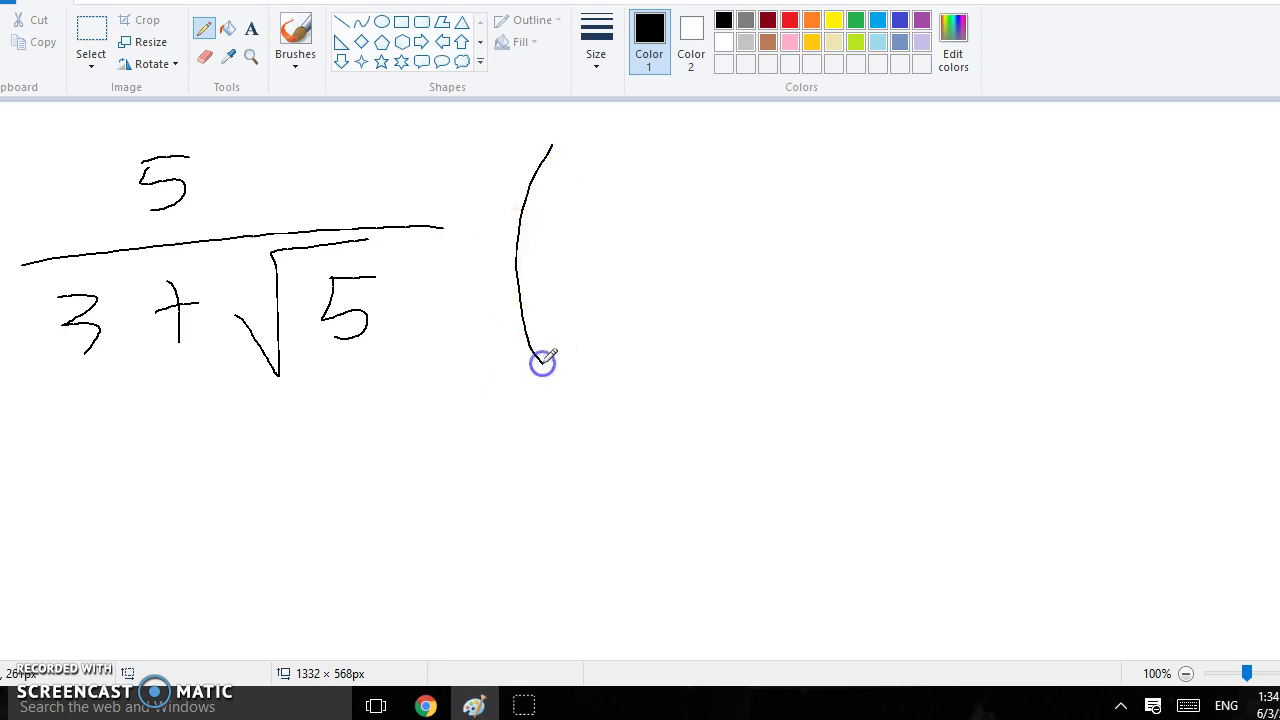
pyautogui.moveTo(550, 232); pyautogui.dragTo(583, 297)
pyautogui.moveTo(652, 255); pyautogui.dragTo(694, 253)
pyautogui.moveTo(705, 292)
pyautogui.mouseDown()
pyautogui.moveTo(734, 323)
pyautogui.moveTo(829, 194)
pyautogui.moveTo(790, 257)
pyautogui.mouseUp()
pyautogui.moveTo(784, 227); pyautogui.dragTo(808, 226)
pyautogui.moveTo(852, 148); pyautogui.dragTo(897, 289)
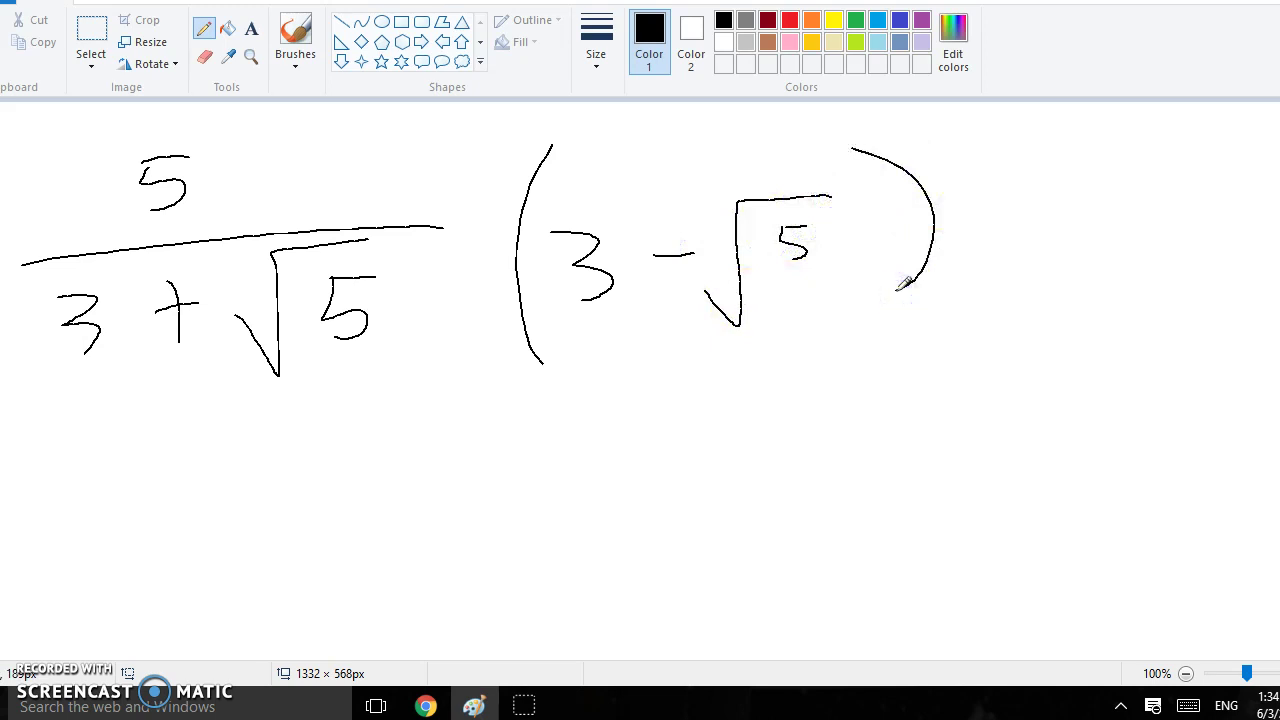
pyautogui.moveTo(680, 353)
pyautogui.mouseDown()
pyautogui.moveTo(680, 334)
pyautogui.moveTo(649, 334)
pyautogui.mouseUp()
pyautogui.moveTo(677, 290); pyautogui.dragTo(702, 313)
pyautogui.moveTo(177, 370)
pyautogui.mouseDown()
pyautogui.moveTo(177, 483)
pyautogui.moveTo(166, 380)
pyautogui.moveTo(141, 410)
pyautogui.mouseUp()
pyautogui.moveTo(175, 368); pyautogui.dragTo(220, 417)
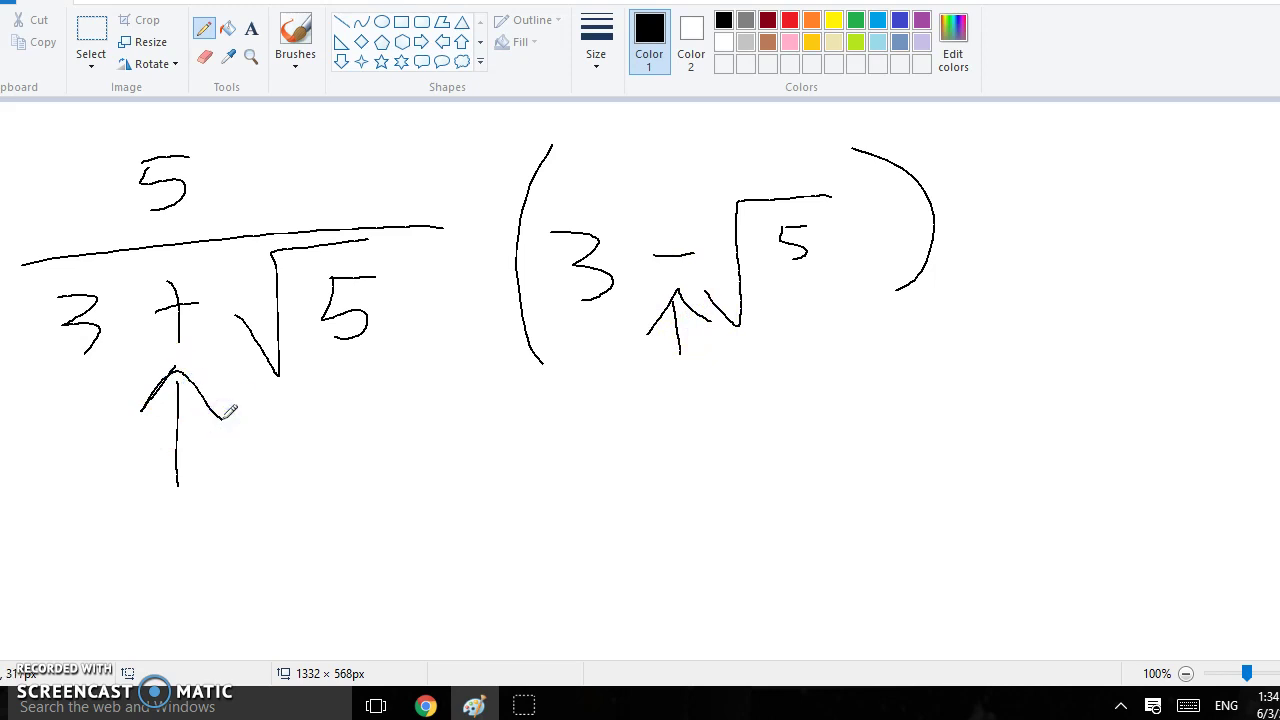
# Step: Begin the new numerator 15 − 5√5 below the fraction
pyautogui.moveTo(383, 416)
pyautogui.mouseDown()
pyautogui.moveTo(377, 466)
pyautogui.moveTo(434, 457)
pyautogui.moveTo(416, 462)
pyautogui.mouseUp()
pyautogui.moveTo(427, 408)
pyautogui.mouseDown()
pyautogui.moveTo(461, 397)
pyautogui.moveTo(546, 460)
pyautogui.mouseUp()
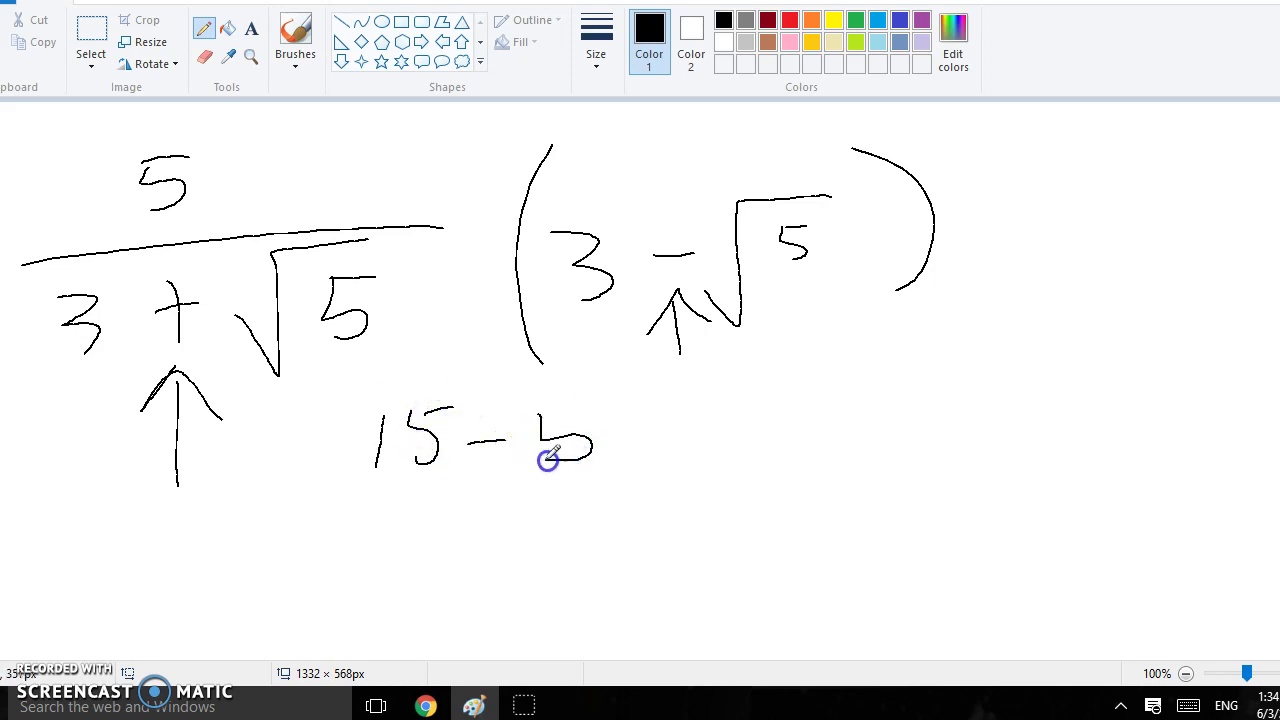
pyautogui.moveTo(540, 412); pyautogui.dragTo(572, 410)
pyautogui.moveTo(636, 437)
pyautogui.mouseDown()
pyautogui.moveTo(663, 410)
pyautogui.moveTo(757, 377)
pyautogui.moveTo(737, 434)
pyautogui.moveTo(766, 391)
pyautogui.mouseUp()
# Step: Draw the fraction bar under 15 − 5√5 and write the denominator 9 − √25
pyautogui.moveTo(344, 494); pyautogui.dragTo(820, 455)
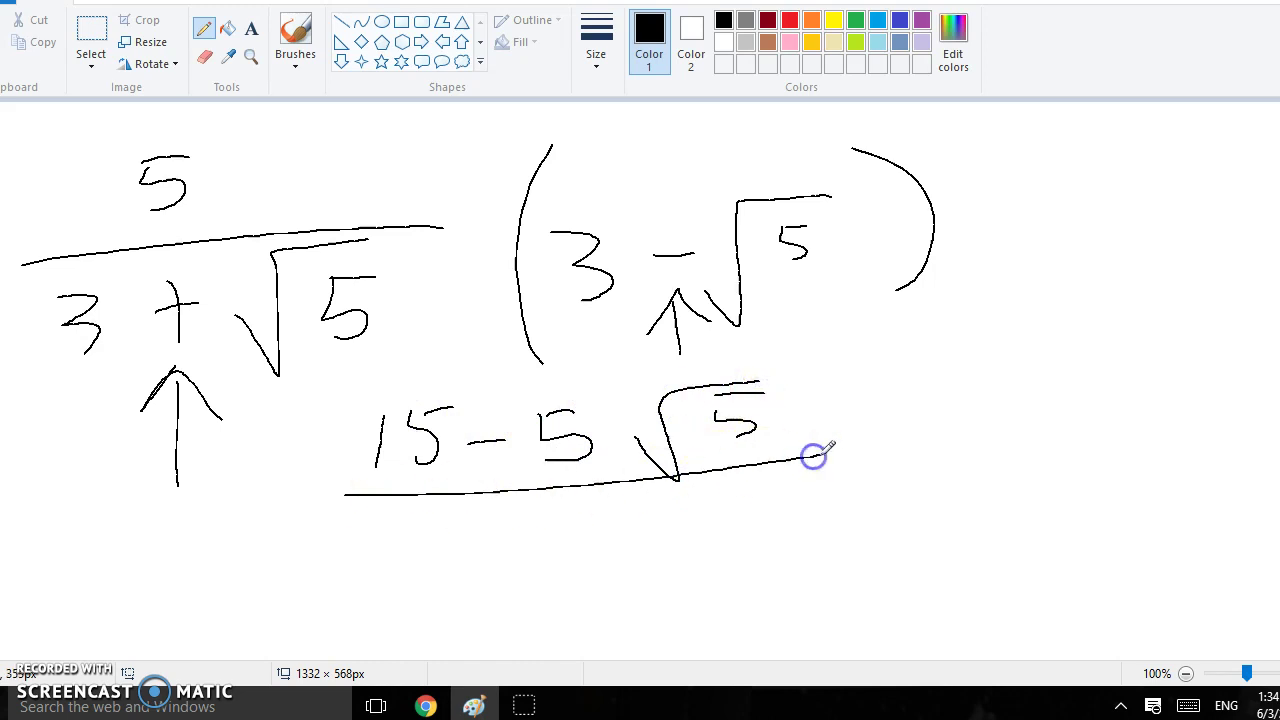
pyautogui.moveTo(472, 527)
pyautogui.mouseDown()
pyautogui.moveTo(460, 557)
pyautogui.moveTo(486, 603)
pyautogui.mouseUp()
pyautogui.moveTo(550, 545)
pyautogui.mouseDown()
pyautogui.moveTo(588, 538)
pyautogui.moveTo(634, 503)
pyautogui.moveTo(716, 492)
pyautogui.mouseUp()
pyautogui.moveTo(655, 527); pyautogui.dragTo(700, 583)
pyautogui.moveTo(713, 518)
pyautogui.mouseDown()
pyautogui.moveTo(731, 540)
pyautogui.moveTo(706, 565)
pyautogui.mouseUp()
pyautogui.moveTo(712, 518); pyautogui.dragTo(757, 502)
# Step: Write the simplified answer = (15 − 5√5)/4 and circle it
pyautogui.moveTo(848, 461)
pyautogui.mouseDown()
pyautogui.moveTo(879, 448)
pyautogui.moveTo(857, 490)
pyautogui.mouseUp()
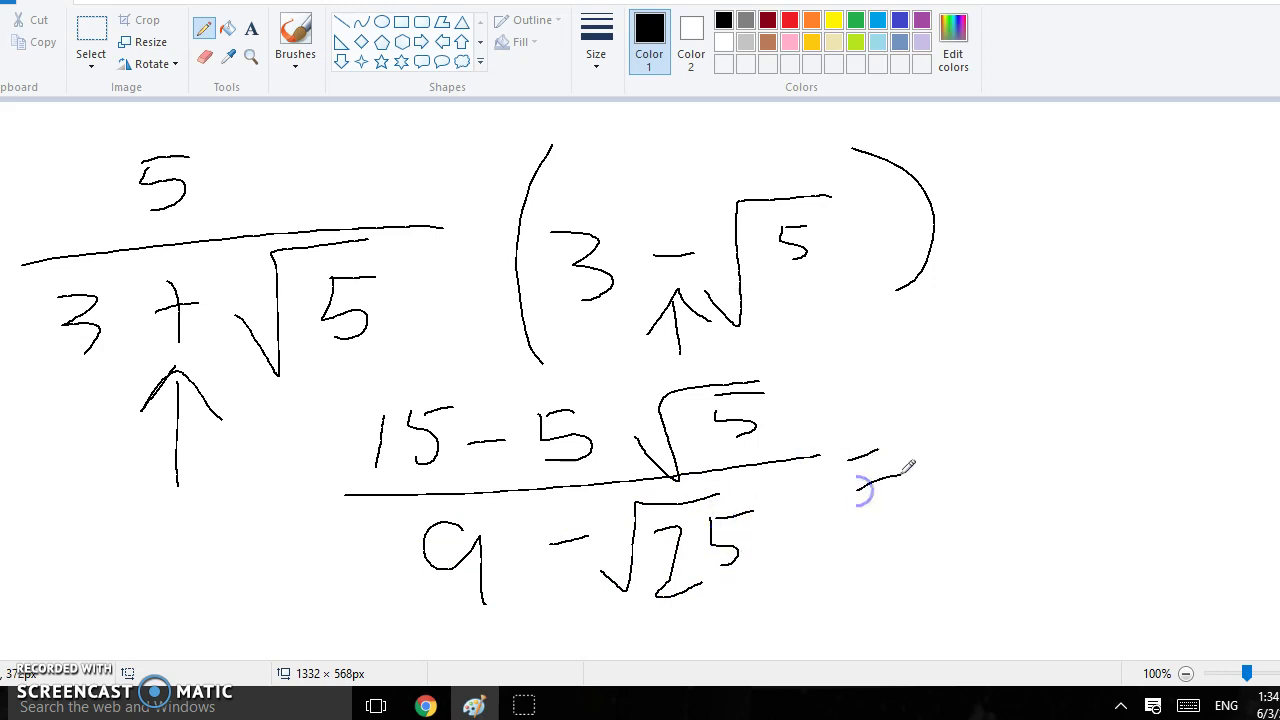
pyautogui.moveTo(922, 363); pyautogui.dragTo(928, 420)
pyautogui.moveTo(955, 355)
pyautogui.mouseDown()
pyautogui.moveTo(960, 408)
pyautogui.moveTo(994, 351)
pyautogui.mouseUp()
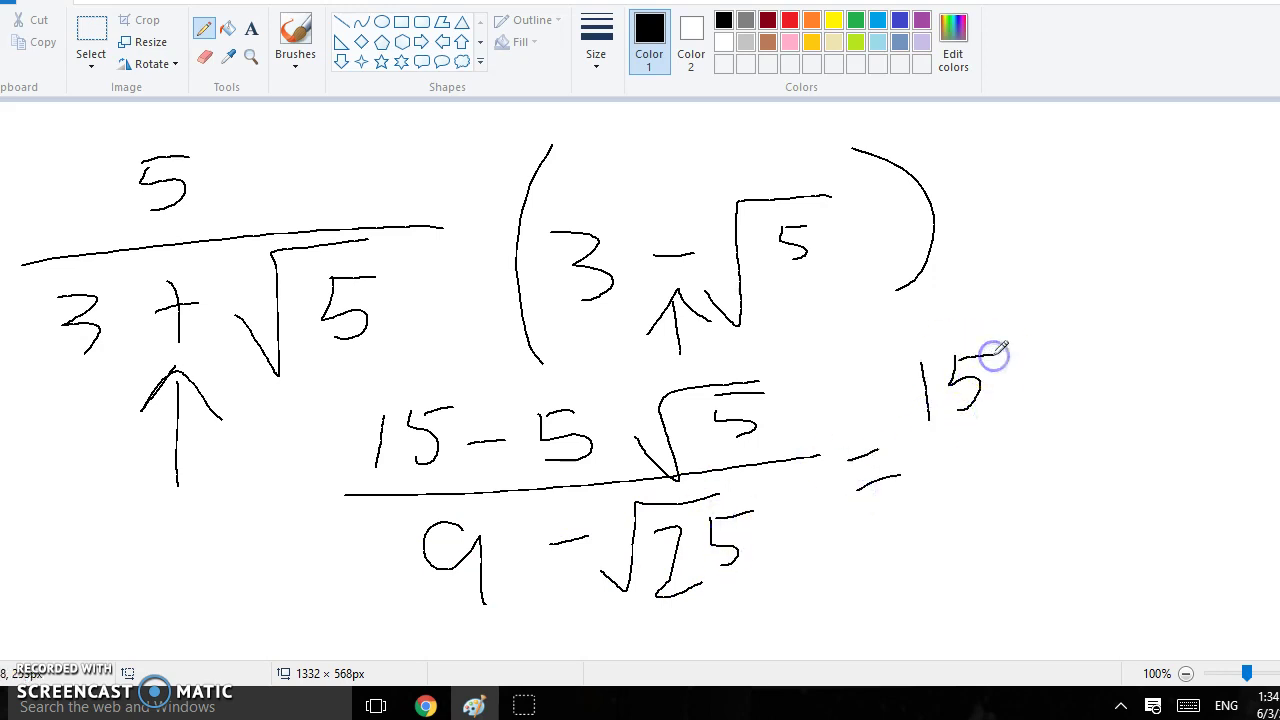
pyautogui.moveTo(1012, 393)
pyautogui.mouseDown()
pyautogui.moveTo(1080, 377)
pyautogui.moveTo(1072, 420)
pyautogui.mouseUp()
pyautogui.moveTo(1097, 350); pyautogui.dragTo(1058, 353)
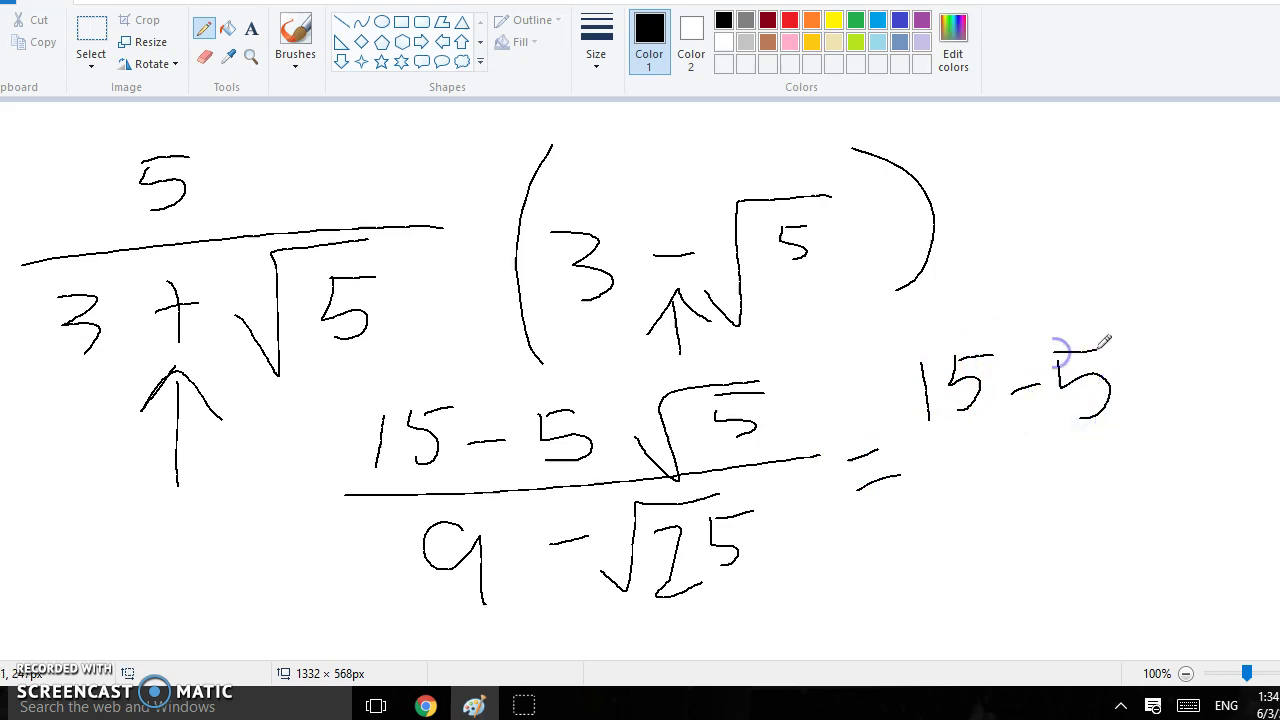
pyautogui.moveTo(1125, 393)
pyautogui.mouseDown()
pyautogui.moveTo(1140, 342)
pyautogui.moveTo(1222, 328)
pyautogui.moveTo(1156, 362)
pyautogui.moveTo(1171, 413)
pyautogui.mouseUp()
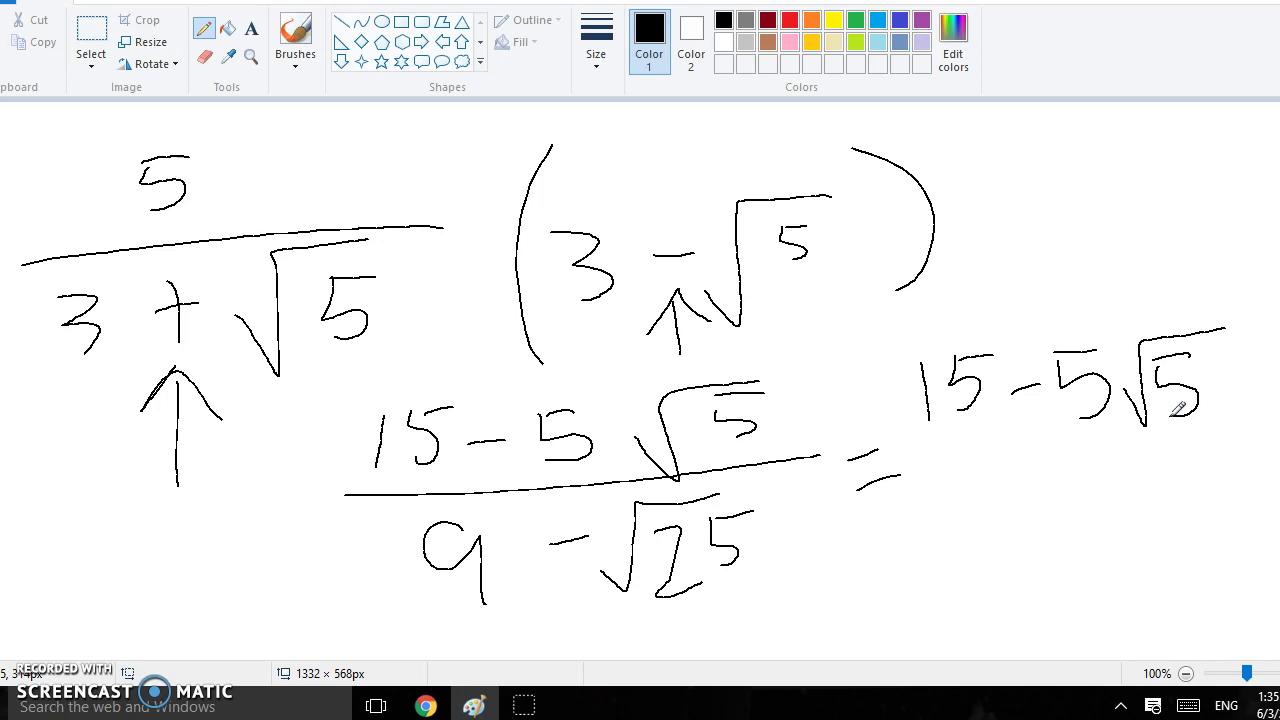
pyautogui.moveTo(908, 468); pyautogui.dragTo(1279, 485)
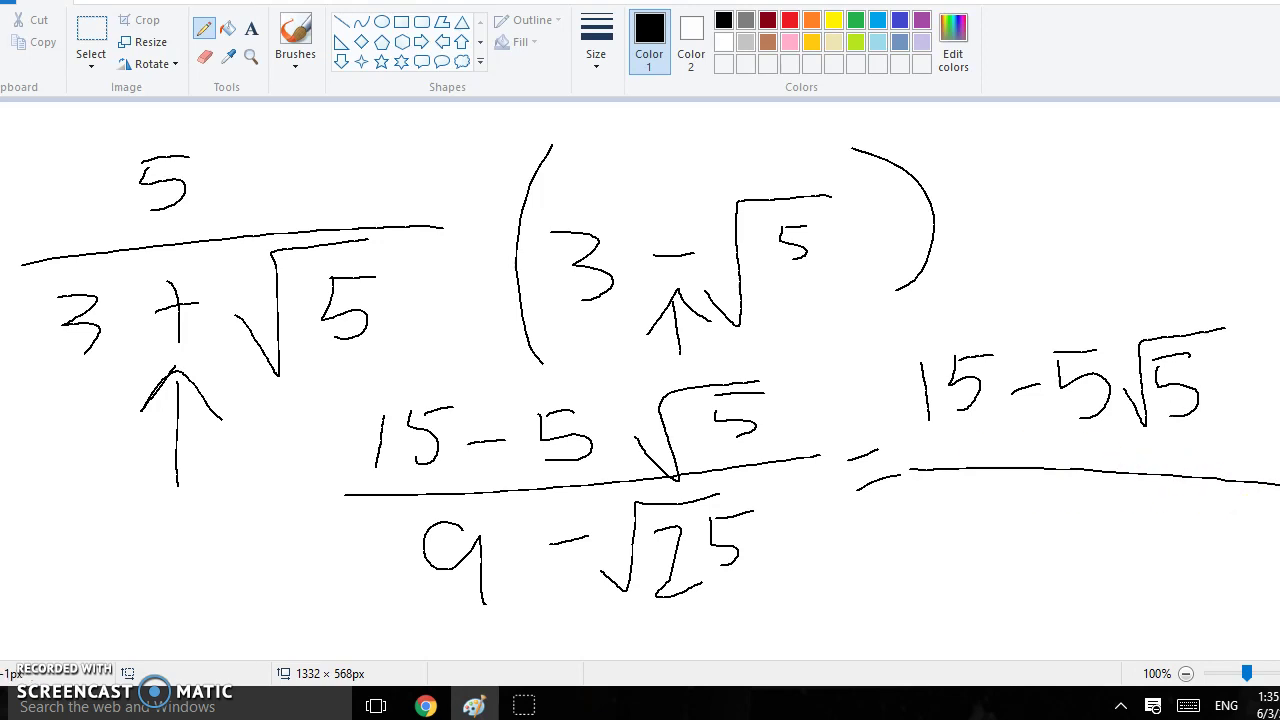
pyautogui.moveTo(1060, 508)
pyautogui.mouseDown()
pyautogui.moveTo(1006, 531)
pyautogui.moveTo(1100, 562)
pyautogui.moveTo(1058, 615)
pyautogui.mouseUp()
pyautogui.moveTo(1205, 265)
pyautogui.mouseDown()
pyautogui.moveTo(869, 420)
pyautogui.moveTo(1257, 400)
pyautogui.moveTo(1126, 264)
pyautogui.mouseUp()
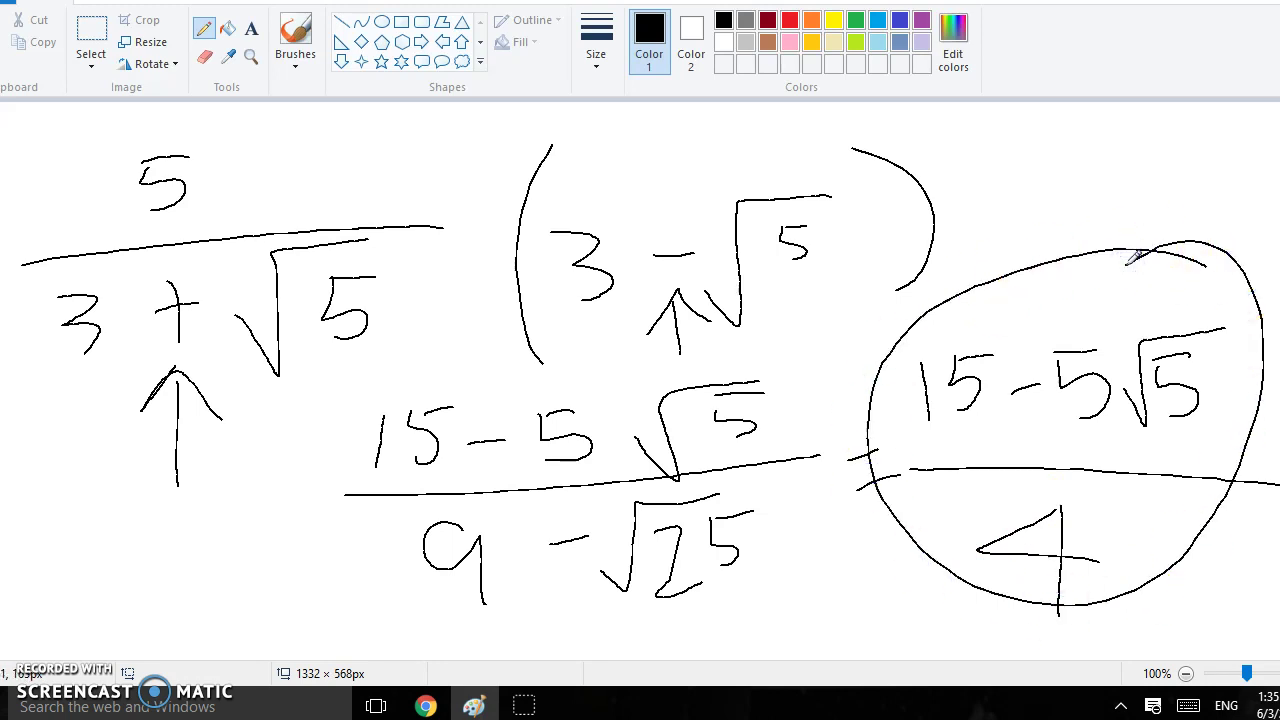